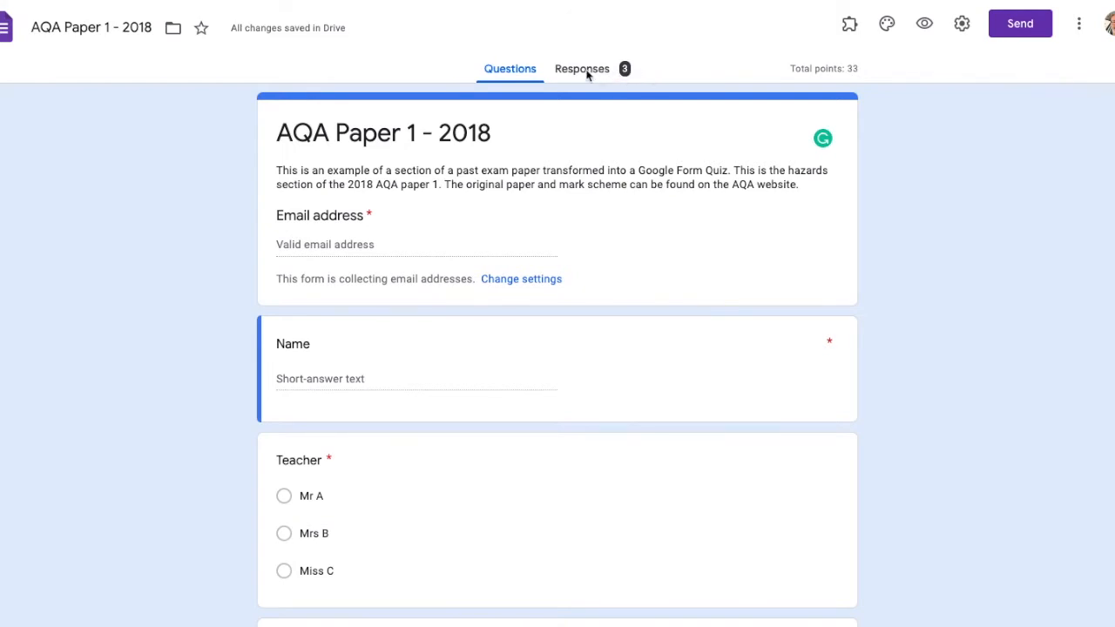
Step: Open the quiz's response summary and examine the insights, points distribution chart, frequently missed questions and scores
{"action": "left_click", "coordinate": [581, 74]}
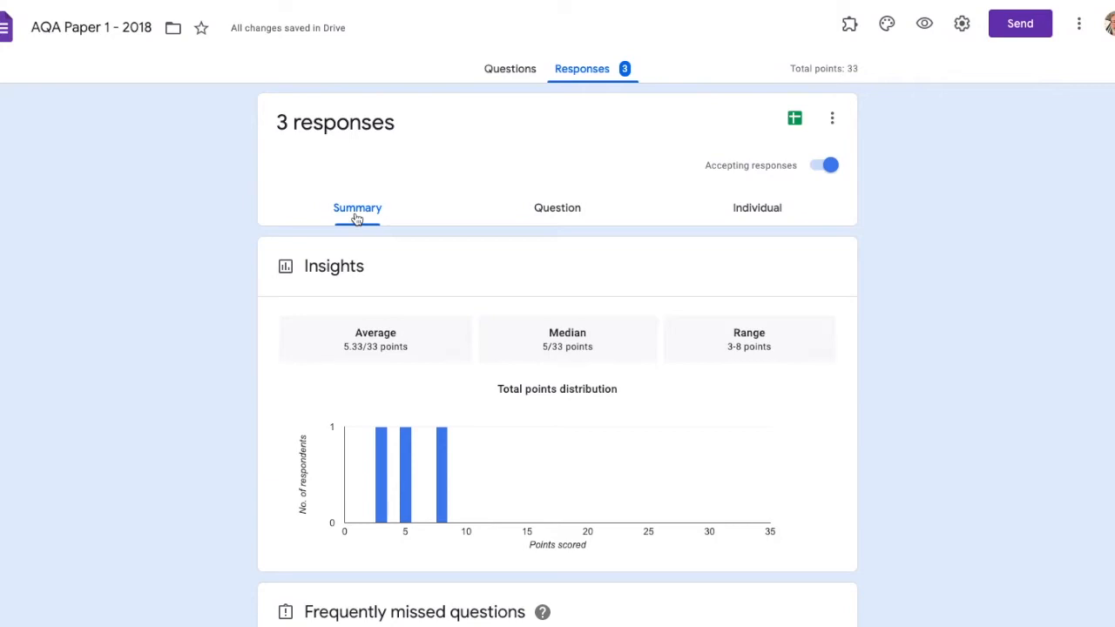
{"action": "scroll", "coordinate": [453, 297], "scroll_direction": "down", "scroll_amount": 1}
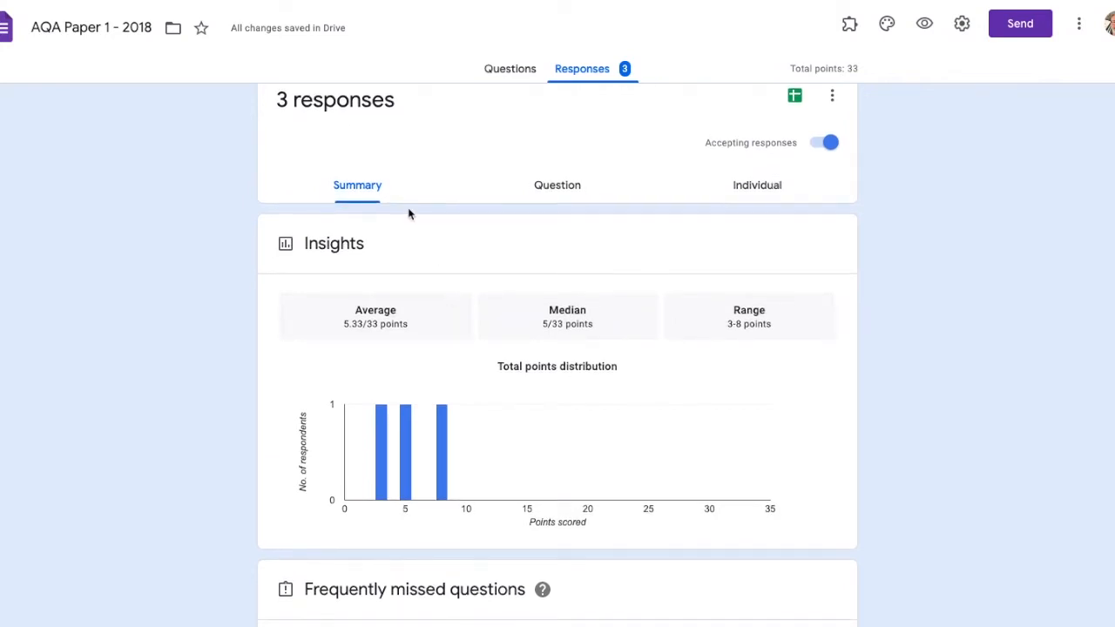
{"action": "scroll", "coordinate": [448, 249], "scroll_direction": "down", "scroll_amount": 1}
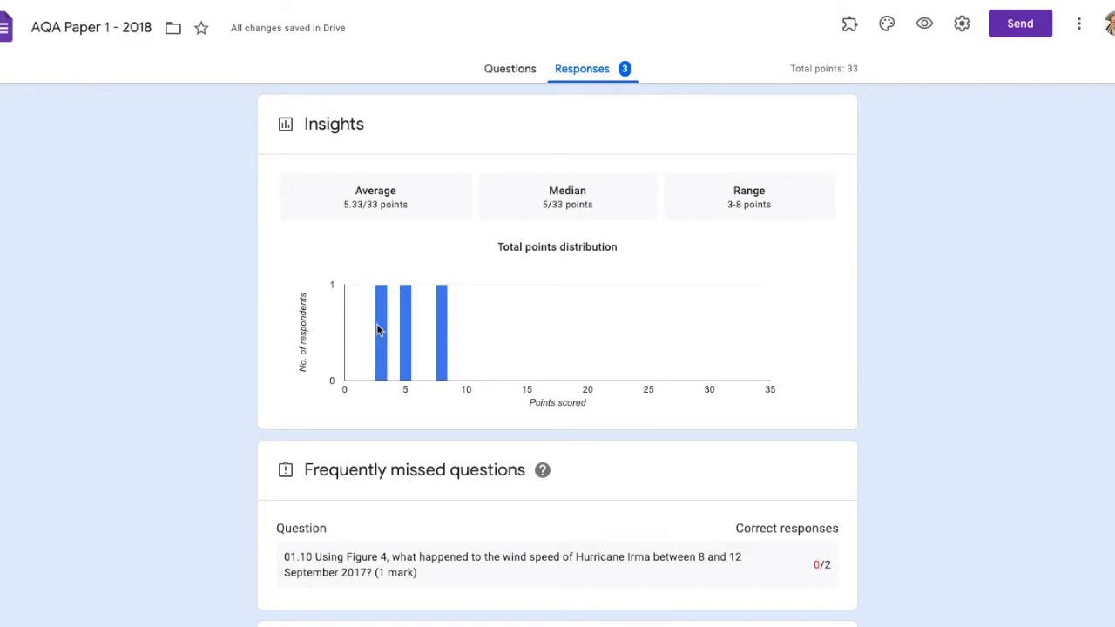
{"action": "mouse_move", "coordinate": [436, 340]}
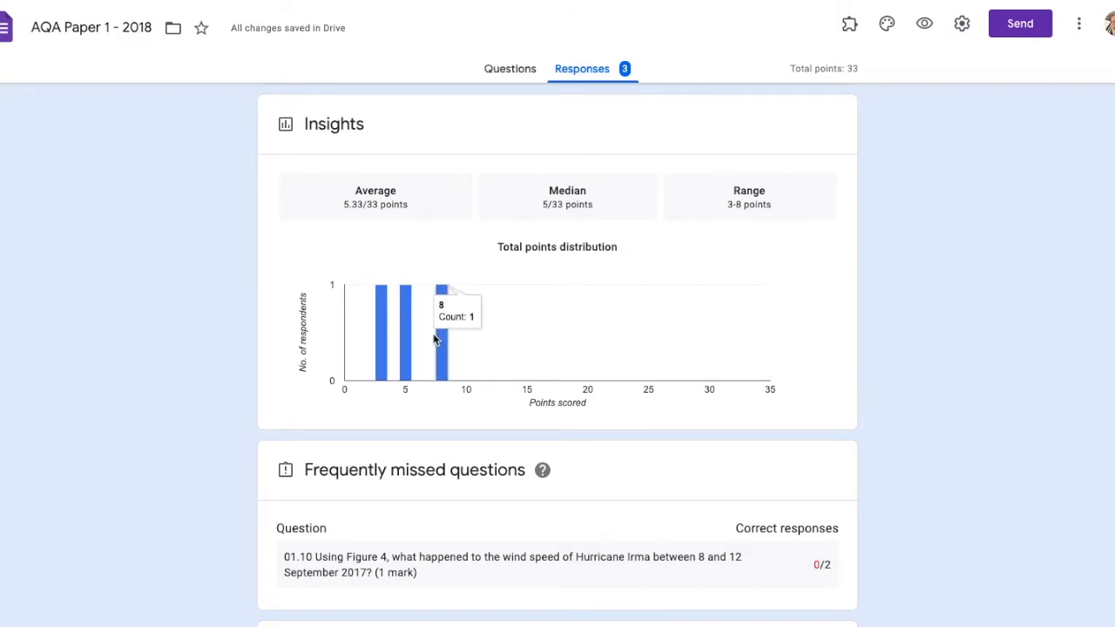
{"action": "mouse_move", "coordinate": [383, 339]}
{"action": "scroll", "coordinate": [581, 319], "scroll_direction": "down", "scroll_amount": 2}
{"action": "scroll", "coordinate": [581, 319], "scroll_direction": "down", "scroll_amount": 3}
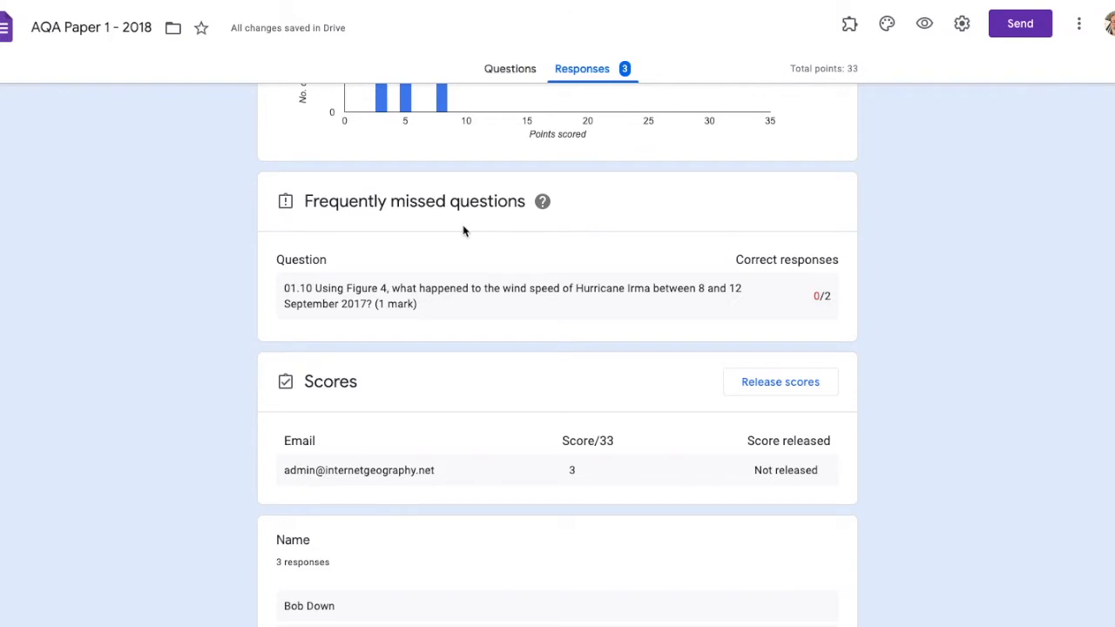
{"action": "scroll", "coordinate": [463, 231], "scroll_direction": "down", "scroll_amount": 1}
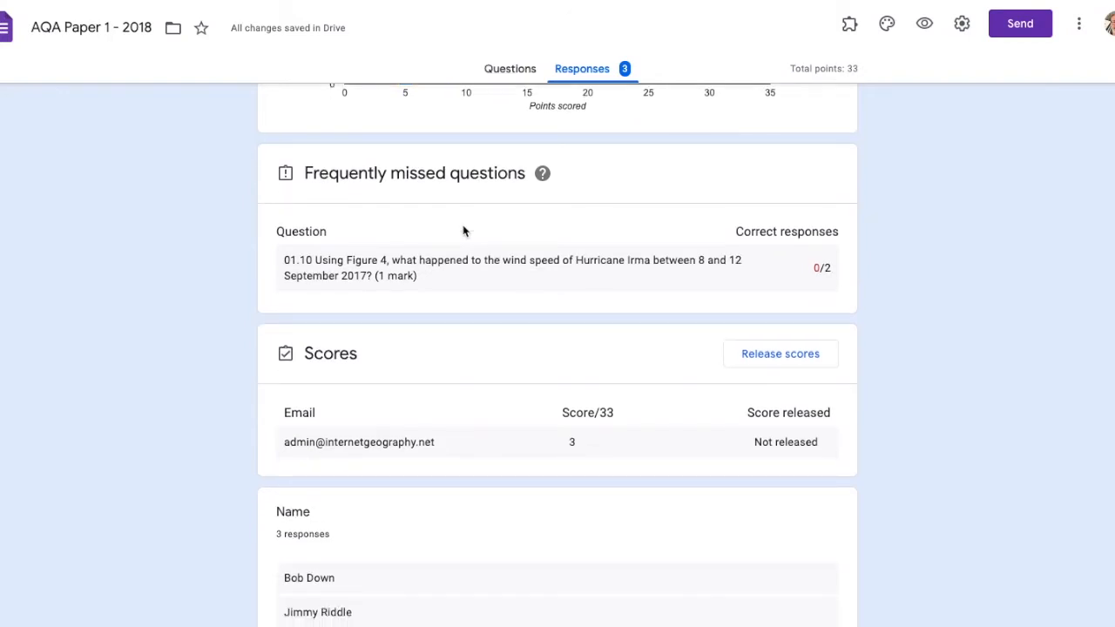
Step: Examine the respondent names, the Teacher pie chart and the answer breakdown for question 01.1
{"action": "scroll", "coordinate": [464, 230], "scroll_direction": "down", "scroll_amount": 5}
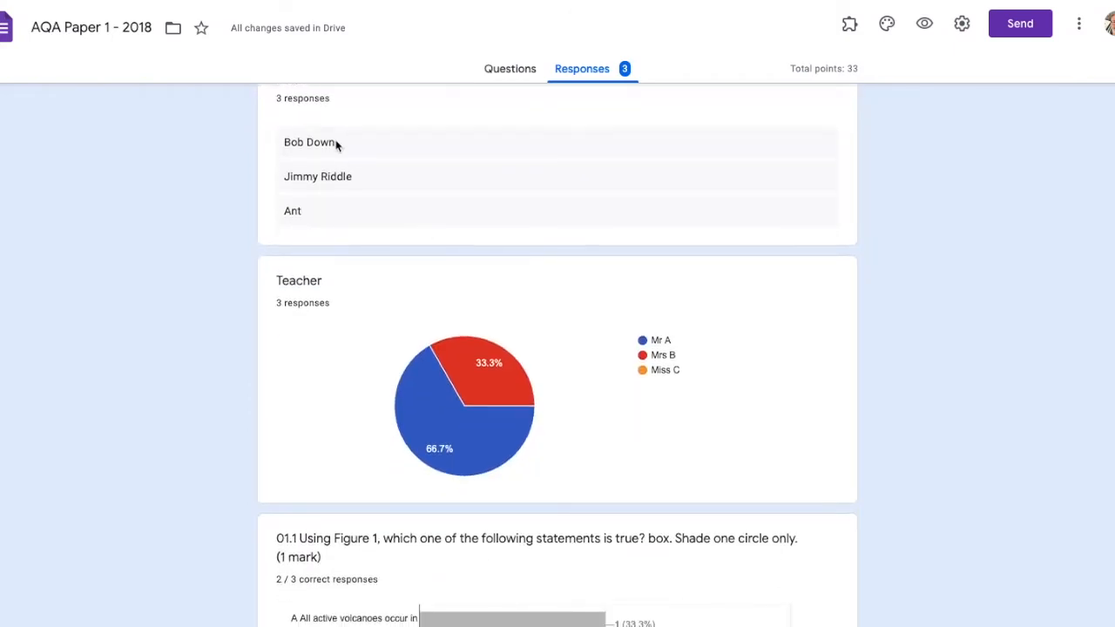
{"action": "scroll", "coordinate": [342, 220], "scroll_direction": "down", "scroll_amount": 1}
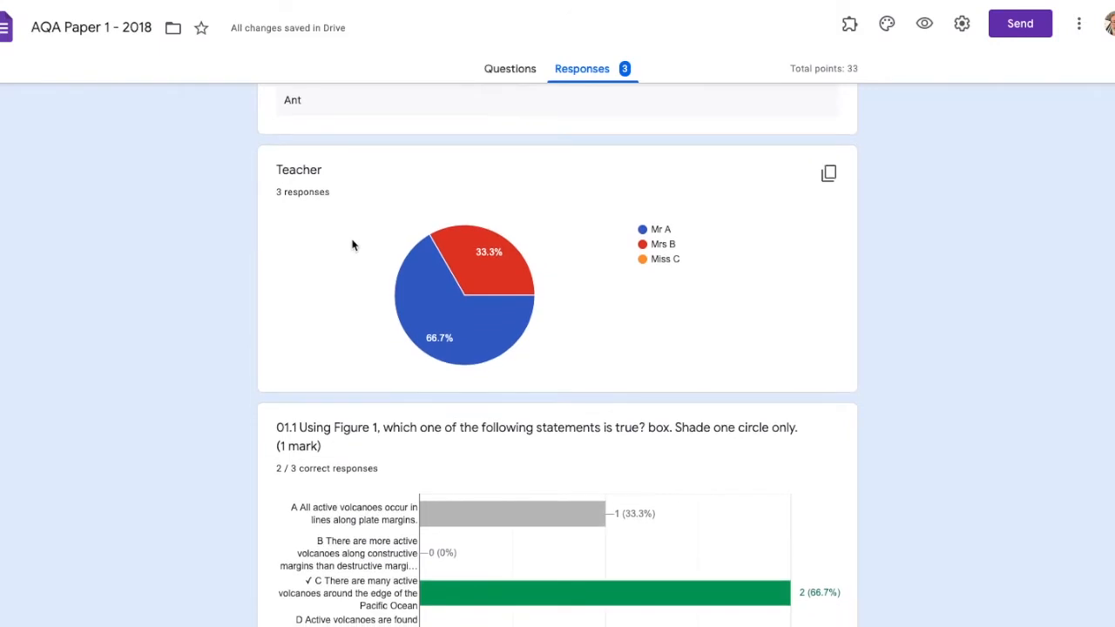
{"action": "mouse_move", "coordinate": [471, 269]}
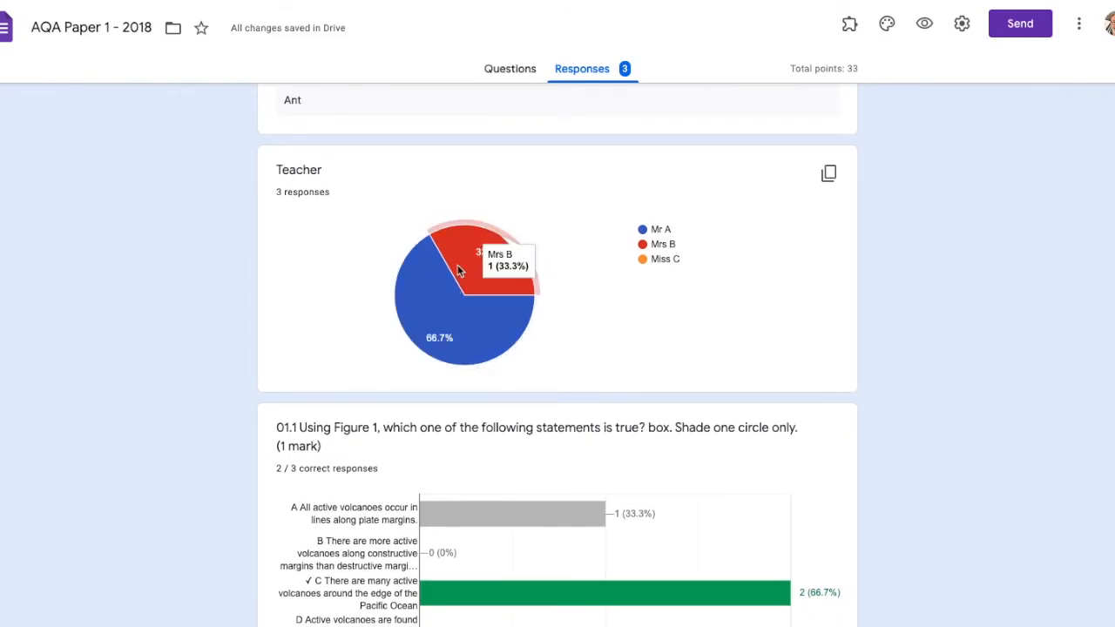
{"action": "scroll", "coordinate": [610, 346], "scroll_direction": "down", "scroll_amount": 3}
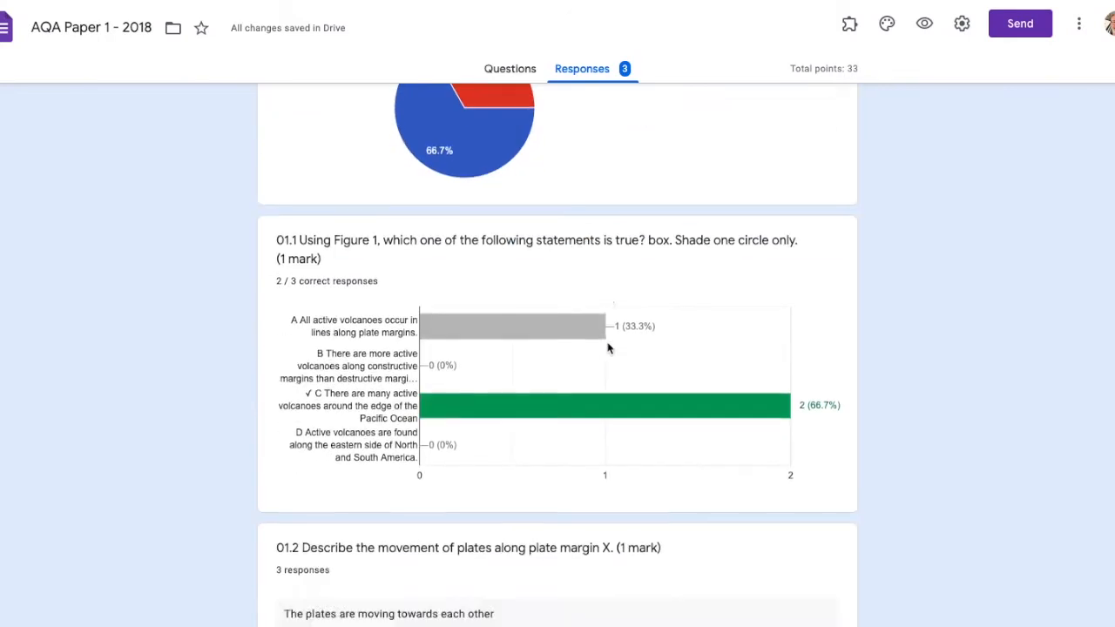
{"action": "scroll", "coordinate": [253, 270], "scroll_direction": "down", "scroll_amount": 1}
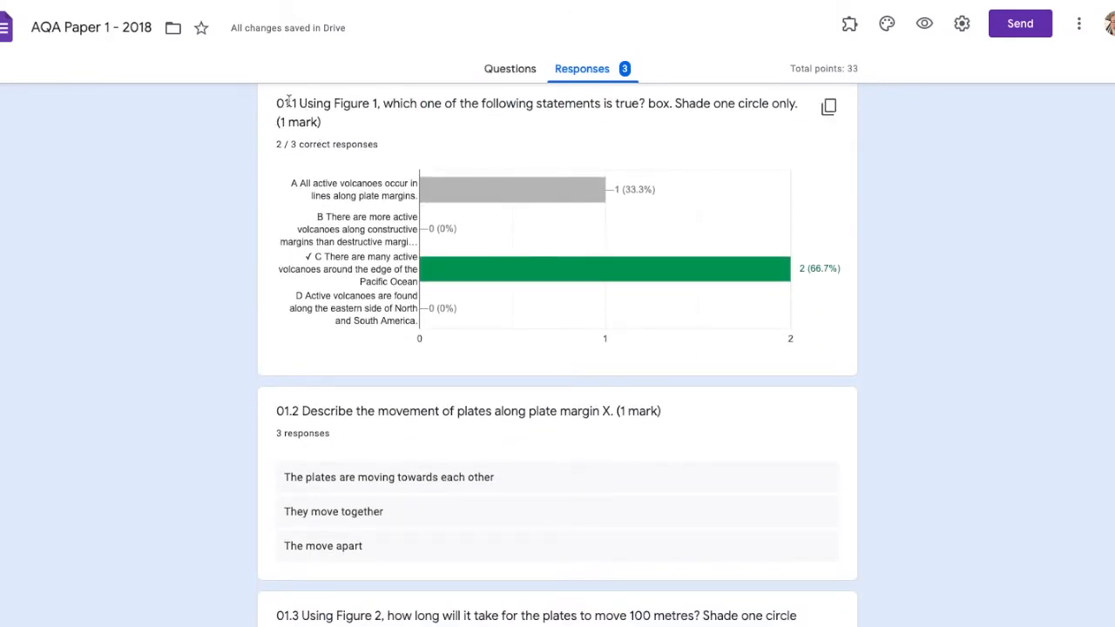
{"action": "mouse_move", "coordinate": [629, 271]}
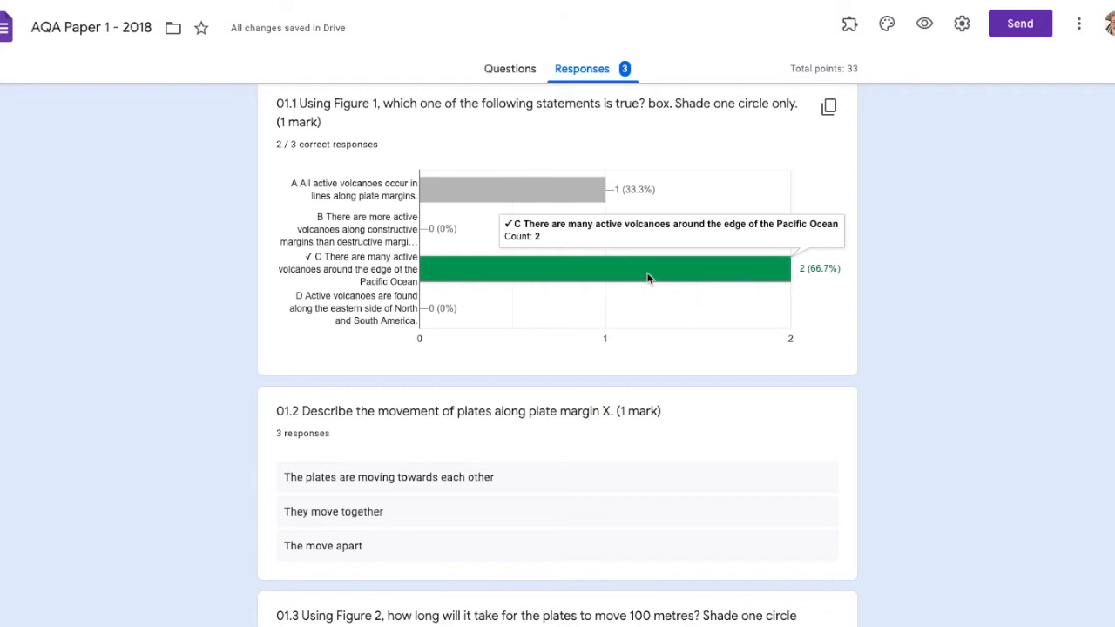
{"action": "mouse_move", "coordinate": [514, 193]}
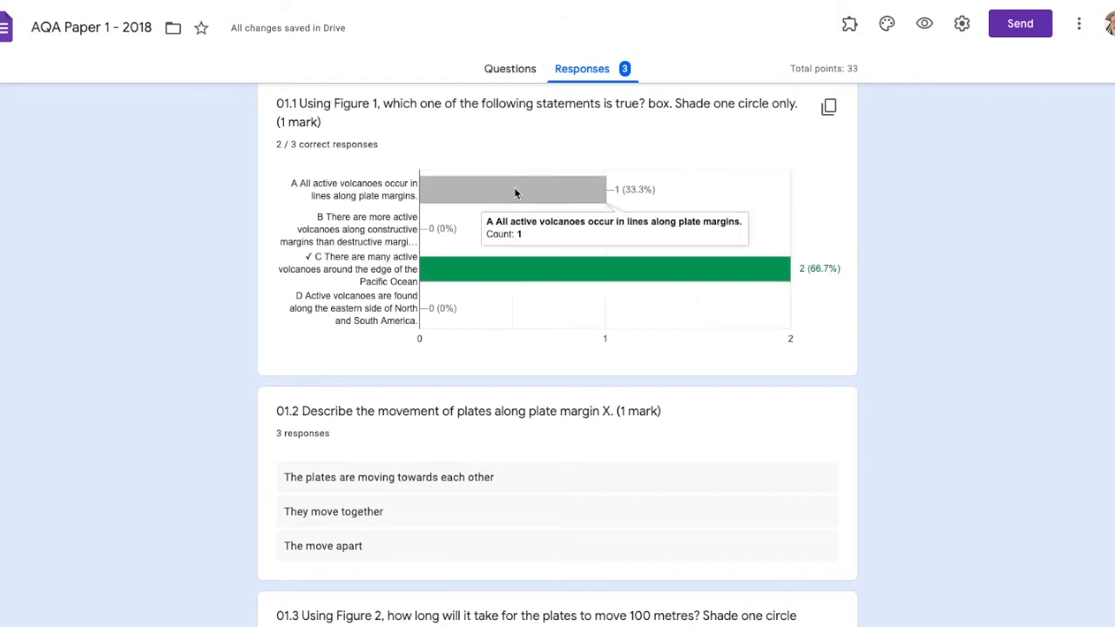
Step: Look through the summarised answers for questions 01.2 to 01.12, and return to the start of the summary
{"action": "scroll", "coordinate": [514, 193], "scroll_direction": "down", "scroll_amount": 2}
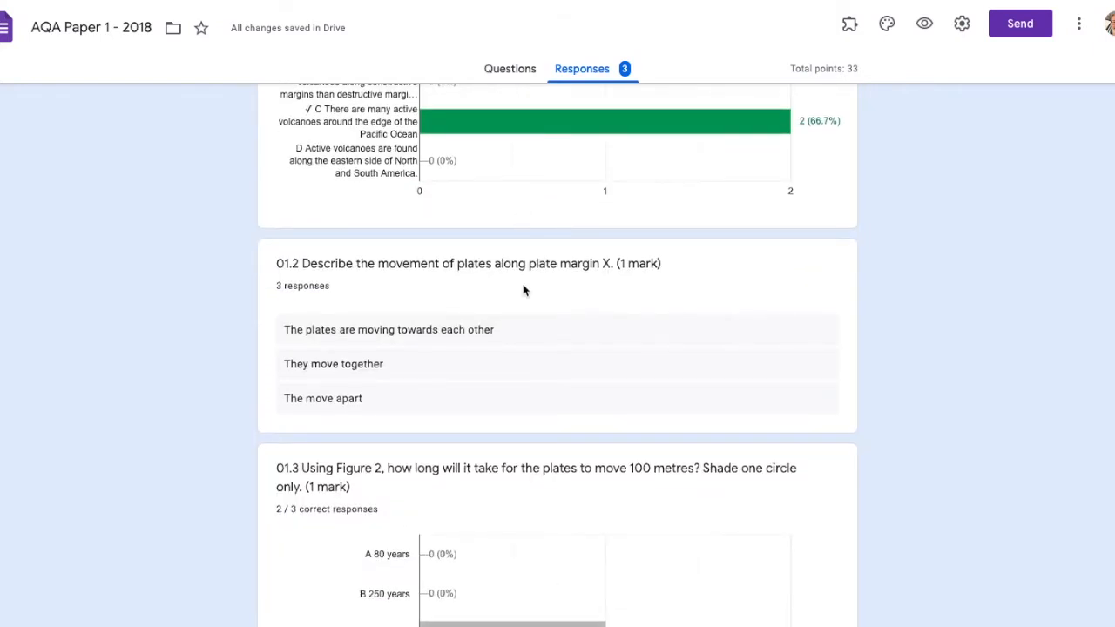
{"action": "scroll", "coordinate": [523, 290], "scroll_direction": "down", "scroll_amount": 1}
{"action": "scroll", "coordinate": [523, 290], "scroll_direction": "down", "scroll_amount": 5}
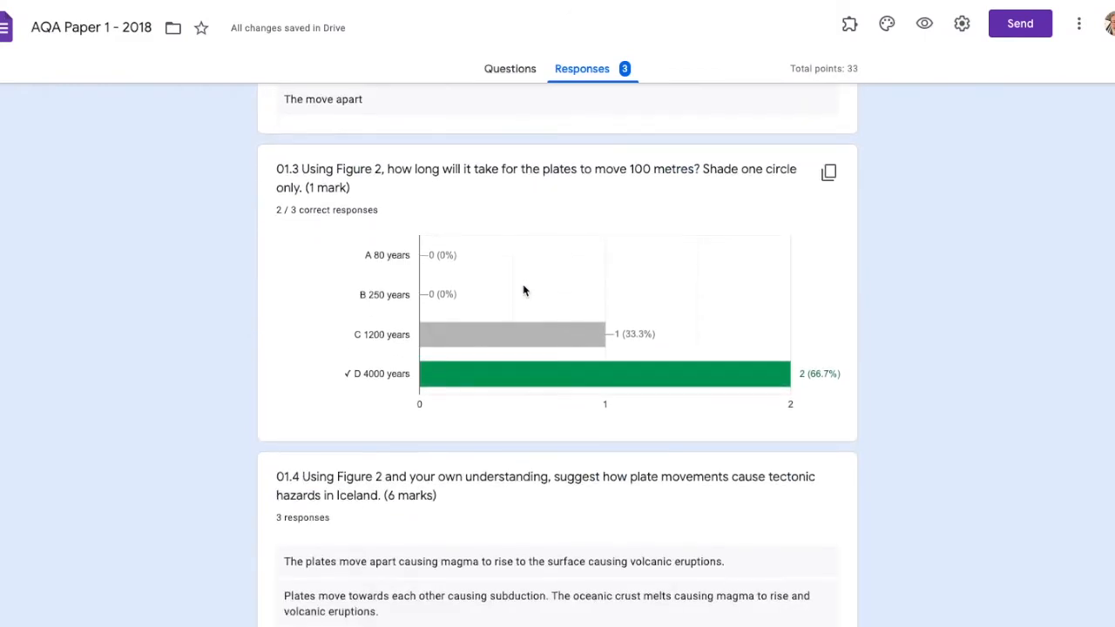
{"action": "scroll", "coordinate": [523, 290], "scroll_direction": "down", "scroll_amount": 7}
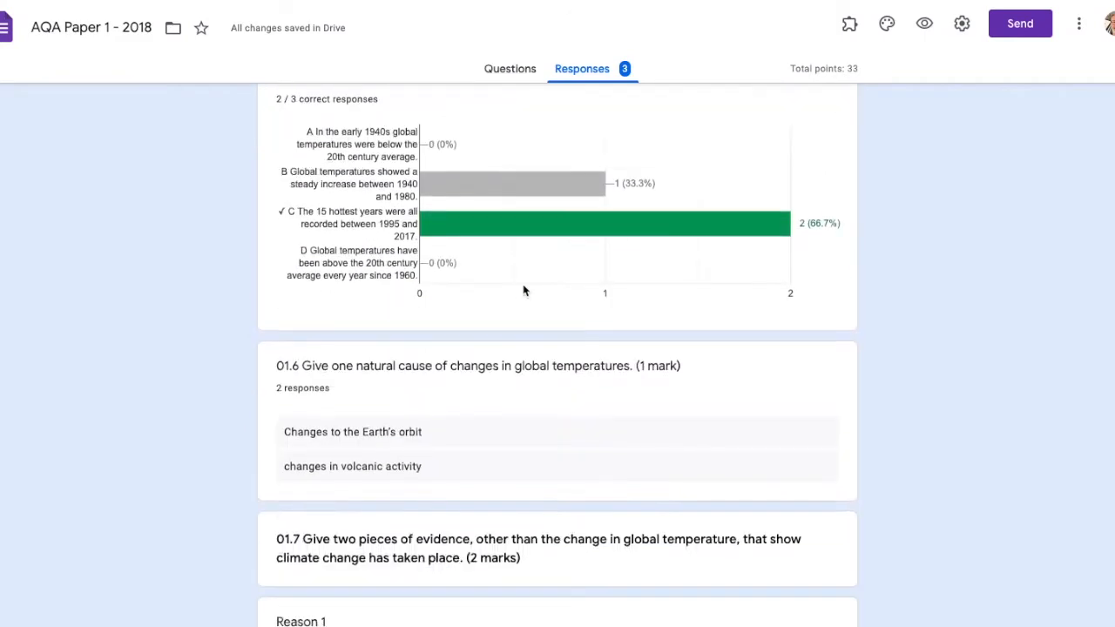
{"action": "scroll", "coordinate": [524, 290], "scroll_direction": "down", "scroll_amount": 4}
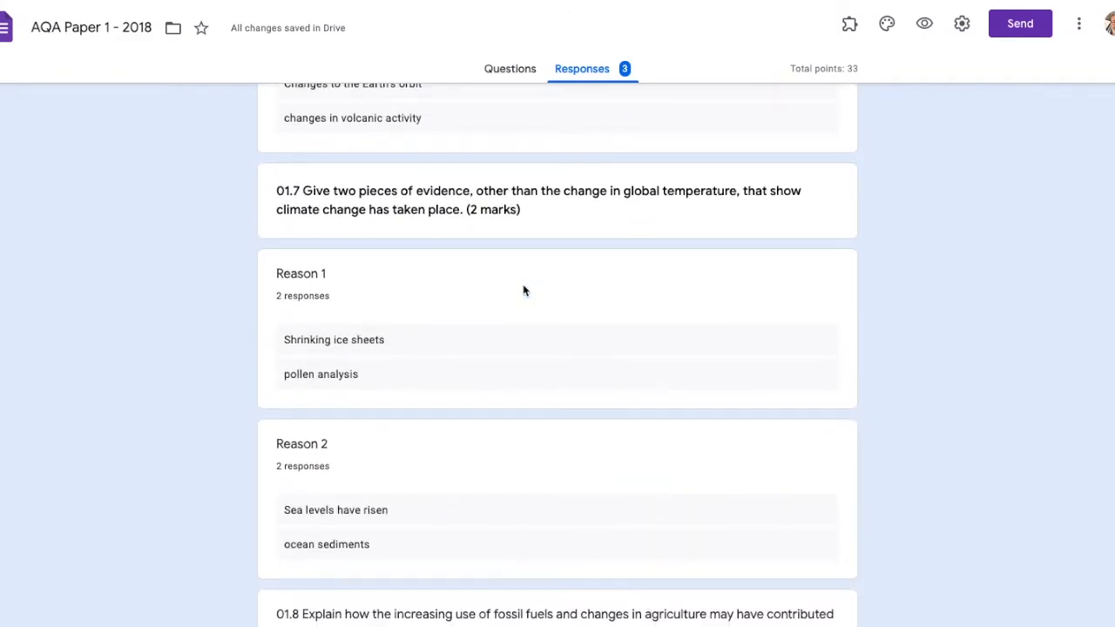
{"action": "scroll", "coordinate": [524, 290], "scroll_direction": "down", "scroll_amount": 6}
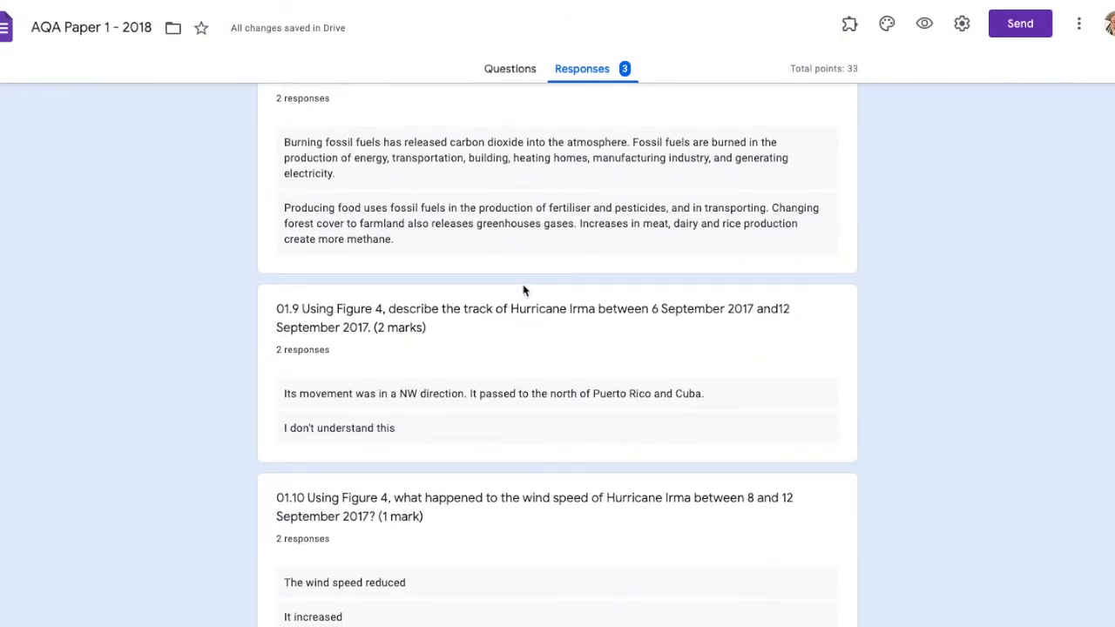
{"action": "scroll", "coordinate": [523, 290], "scroll_direction": "down", "scroll_amount": 3}
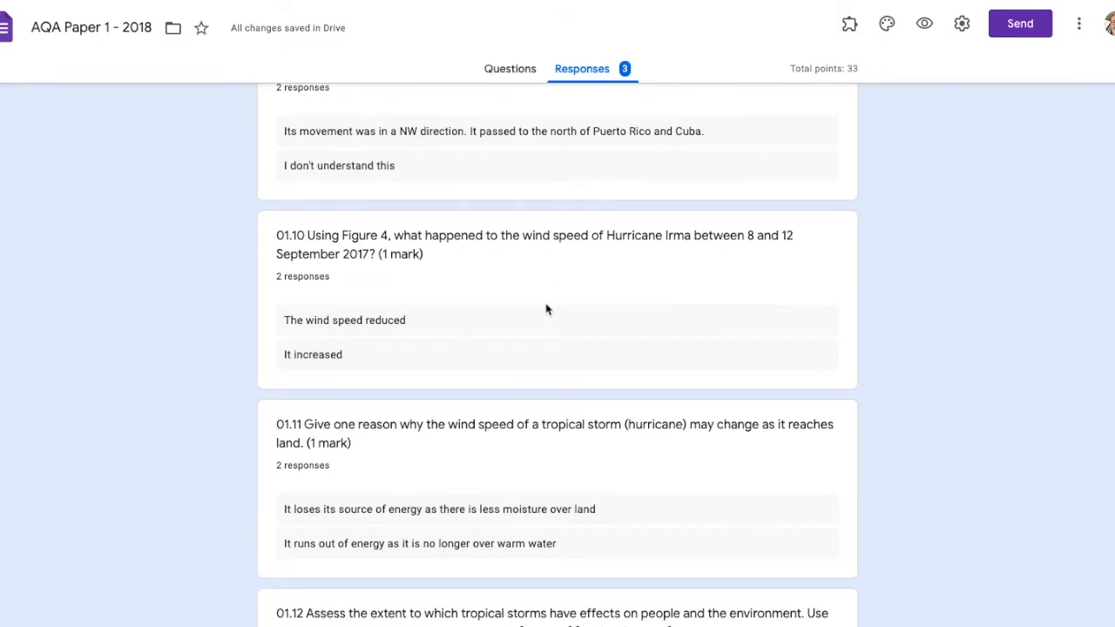
{"action": "scroll", "coordinate": [547, 309], "scroll_direction": "down", "scroll_amount": 2}
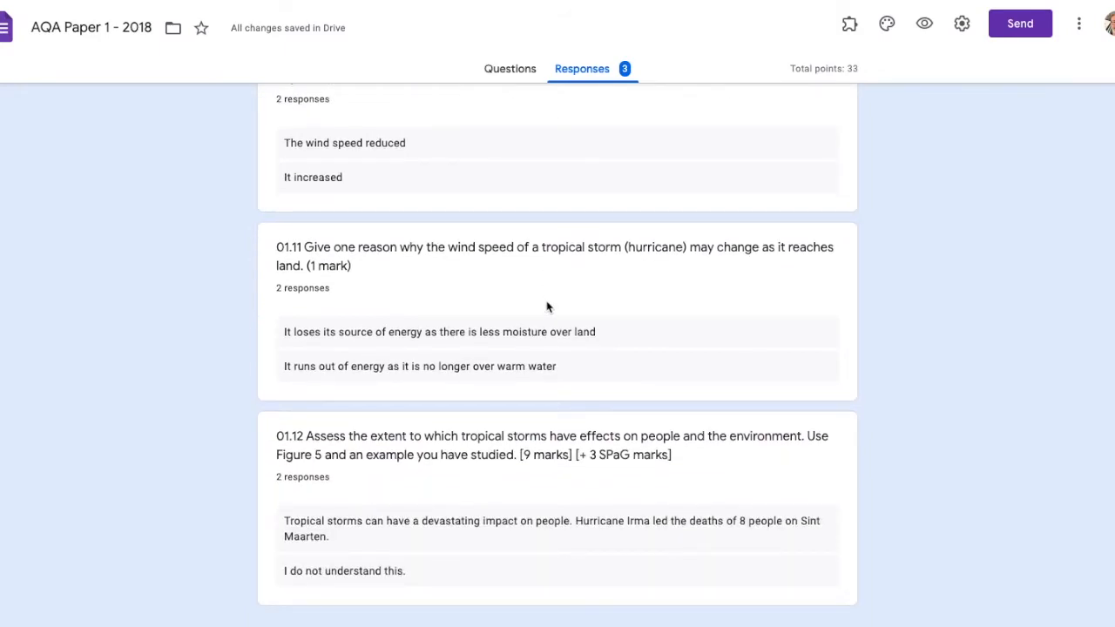
{"action": "scroll", "coordinate": [547, 307], "scroll_direction": "up", "scroll_amount": 20}
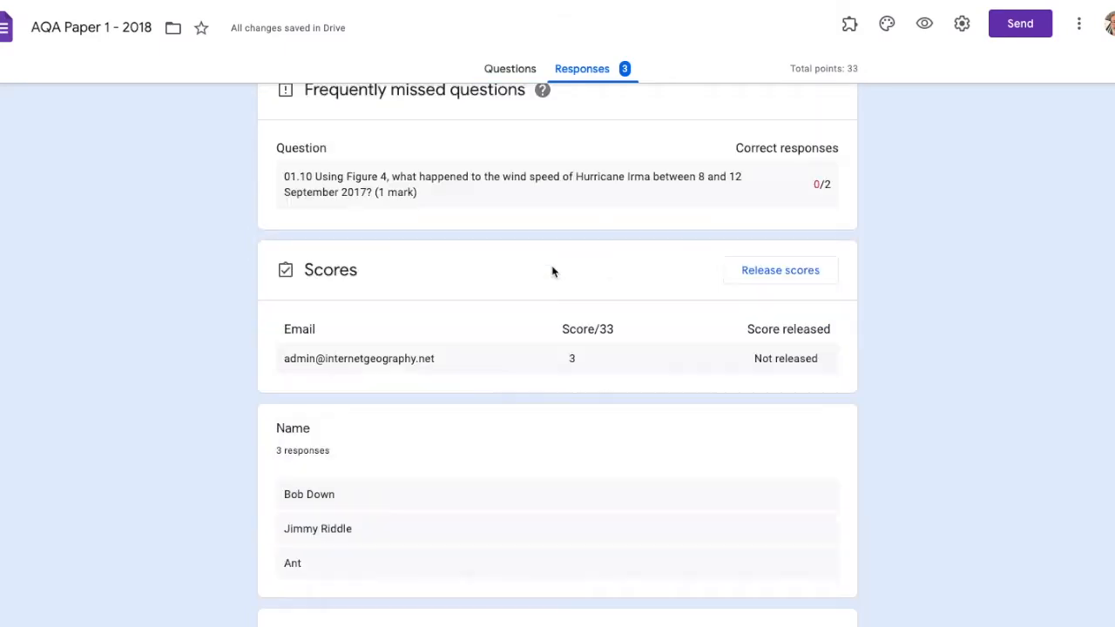
{"action": "scroll", "coordinate": [552, 271], "scroll_direction": "up", "scroll_amount": 6}
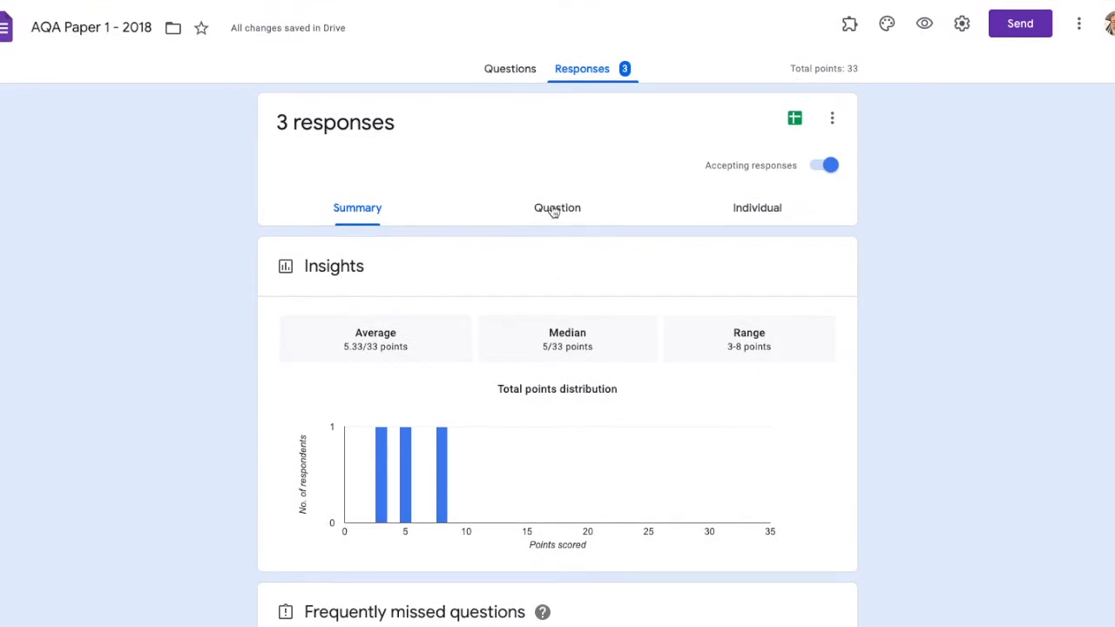
Step: Show the individual responses and look over the third respondent's marked answers and feedback
{"action": "left_click", "coordinate": [756, 211]}
{"action": "scroll", "coordinate": [634, 403], "scroll_direction": "down", "scroll_amount": 1}
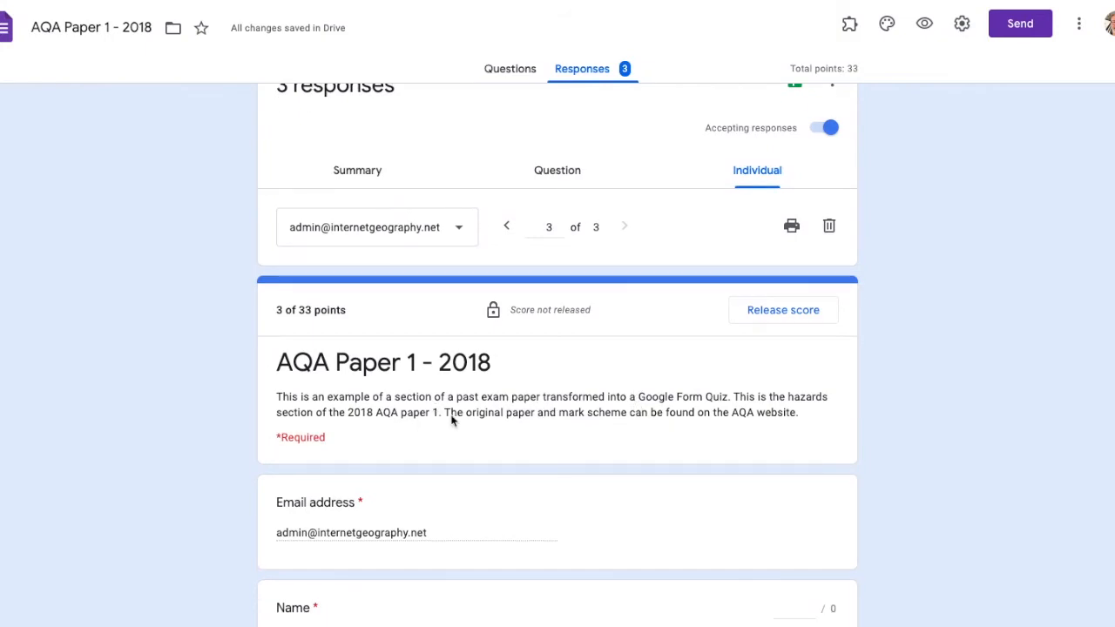
{"action": "scroll", "coordinate": [473, 401], "scroll_direction": "down", "scroll_amount": 7}
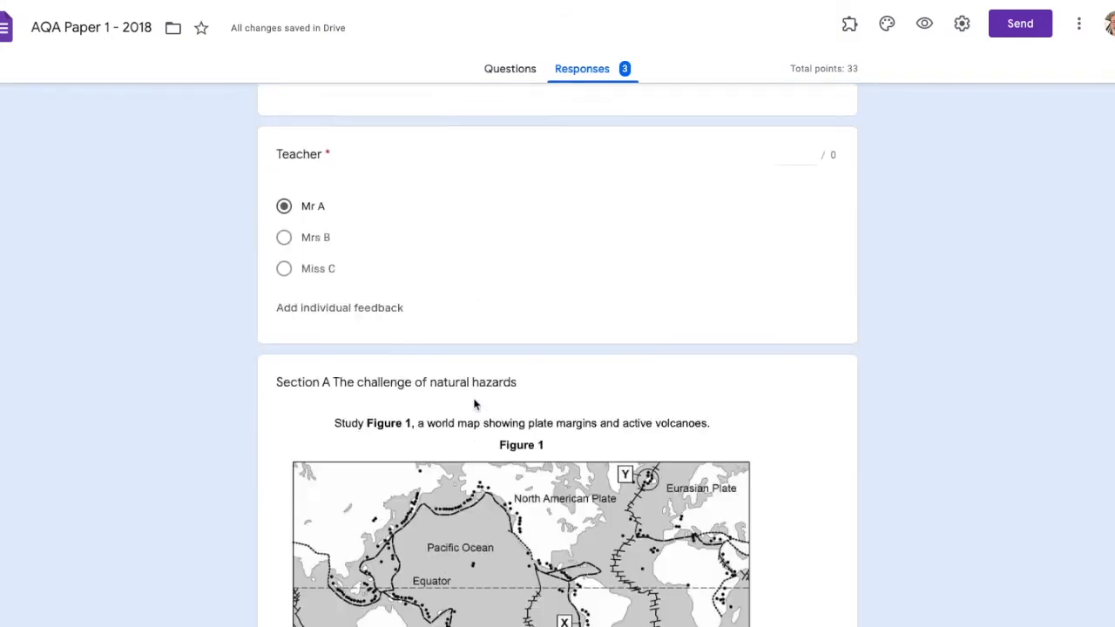
{"action": "scroll", "coordinate": [475, 403], "scroll_direction": "down", "scroll_amount": 10}
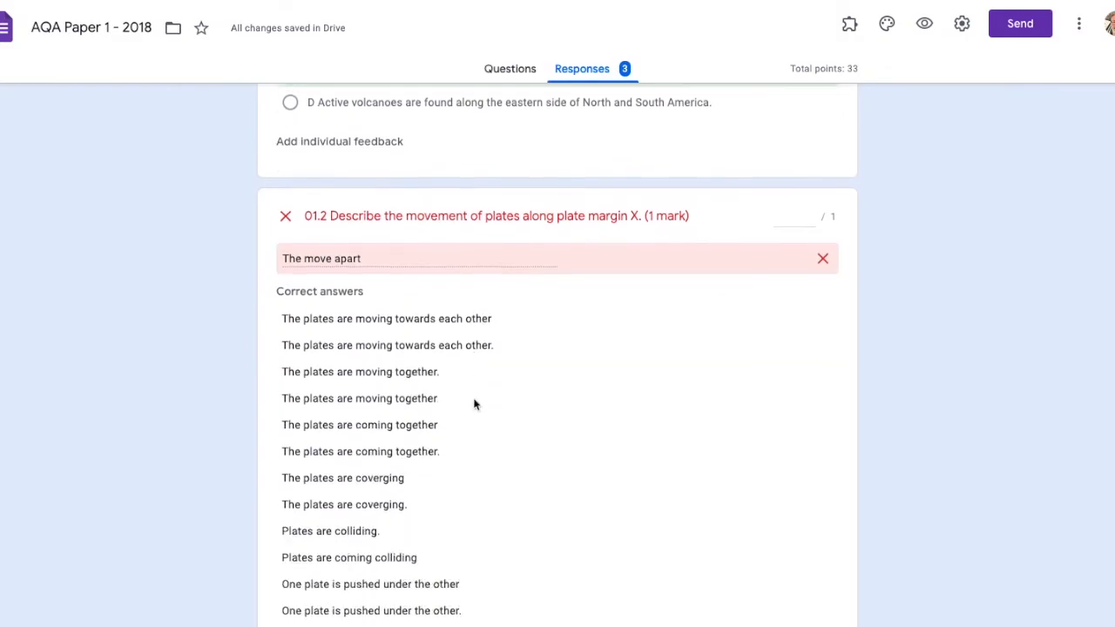
{"action": "scroll", "coordinate": [474, 404], "scroll_direction": "down", "scroll_amount": 12}
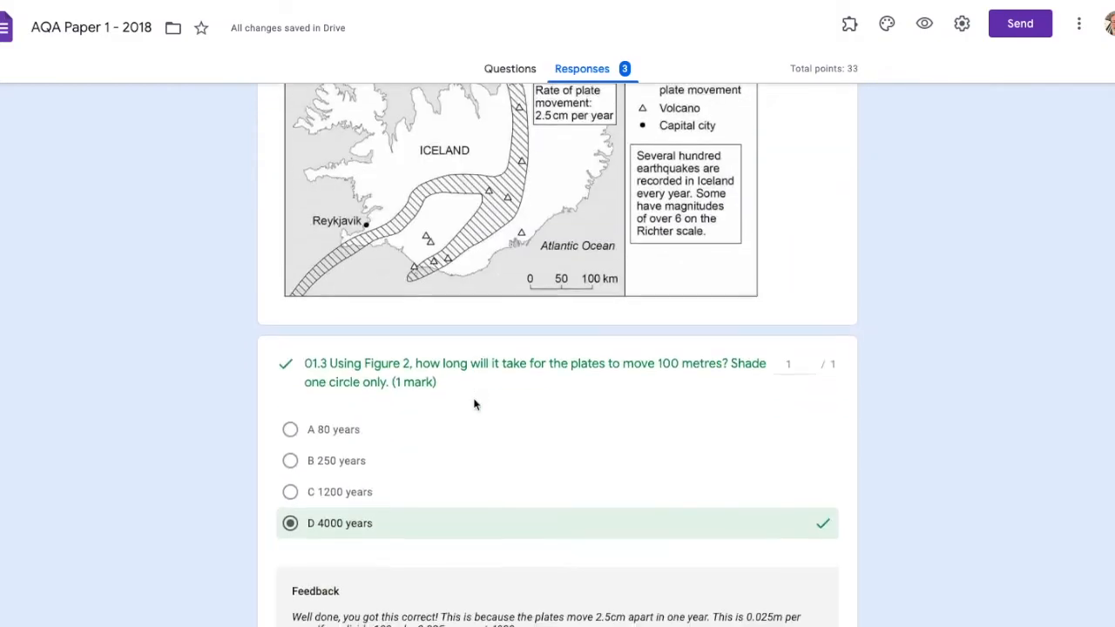
{"action": "scroll", "coordinate": [475, 404], "scroll_direction": "down", "scroll_amount": 12}
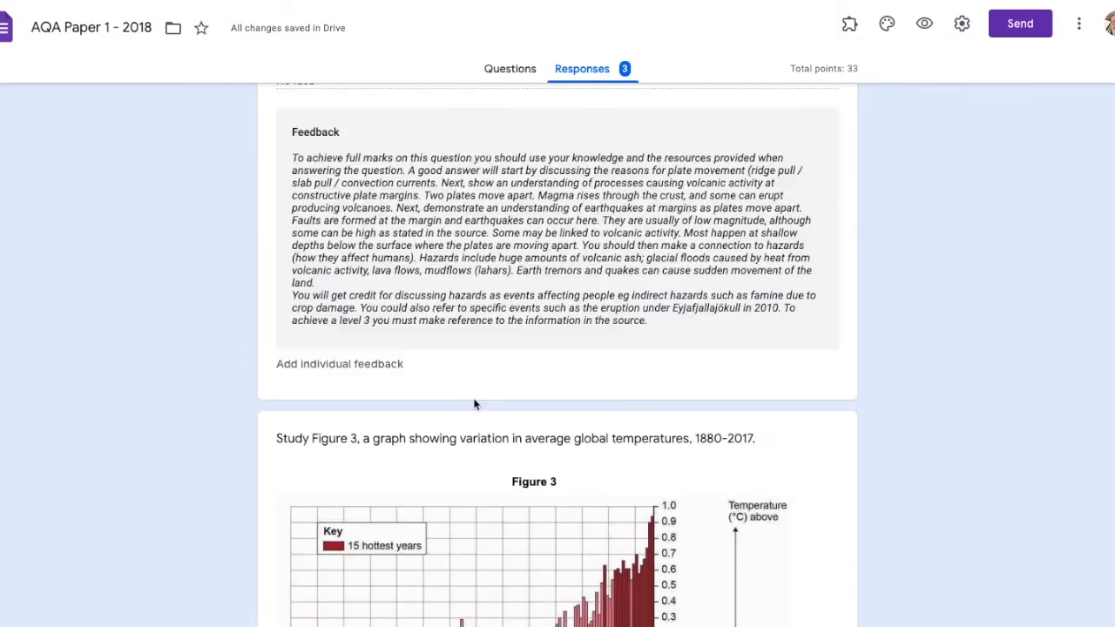
Step: Award 1 mark for the third respondent's answer to question 01.2 and save the edit
{"action": "scroll", "coordinate": [475, 404], "scroll_direction": "up", "scroll_amount": 20}
{"action": "scroll", "coordinate": [474, 399], "scroll_direction": "down", "scroll_amount": 8}
{"action": "scroll", "coordinate": [474, 403], "scroll_direction": "down", "scroll_amount": 5}
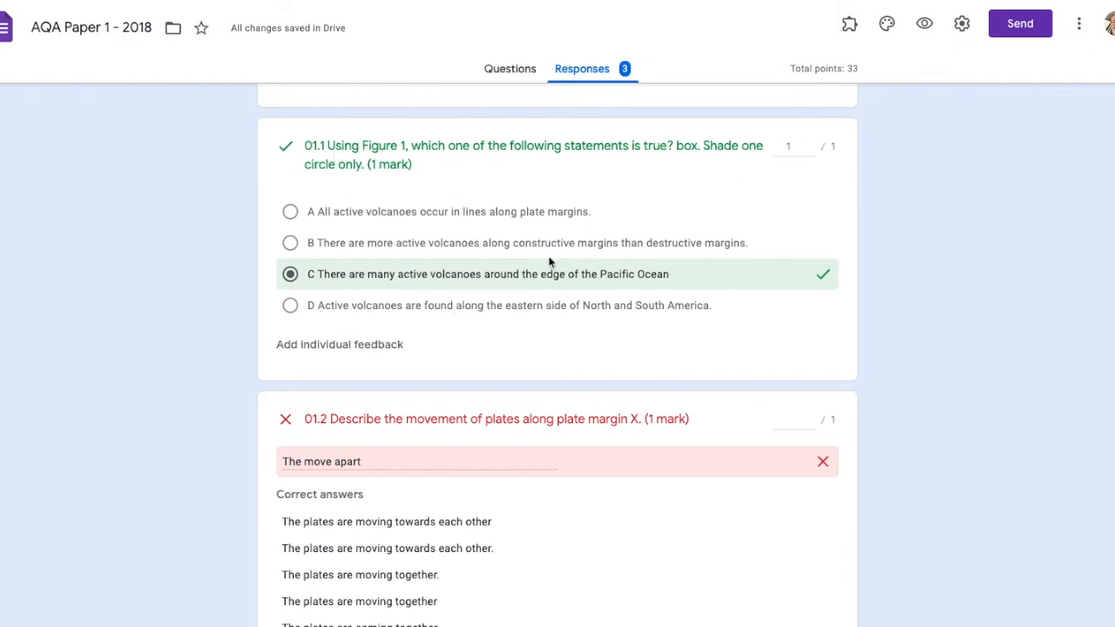
{"action": "scroll", "coordinate": [481, 307], "scroll_direction": "down", "scroll_amount": 3}
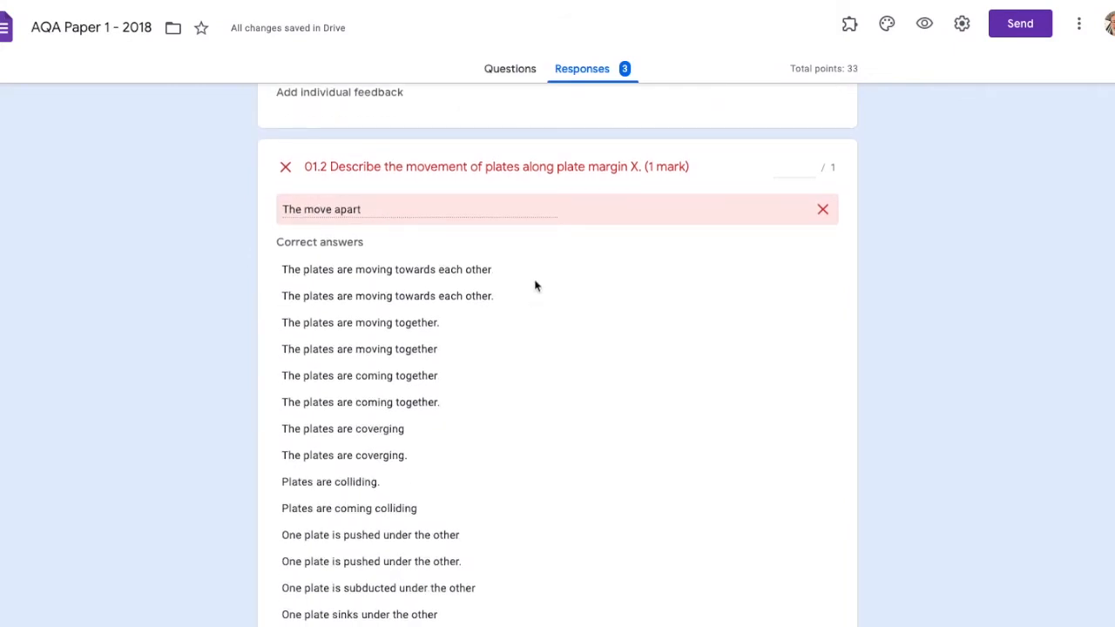
{"action": "scroll", "coordinate": [527, 277], "scroll_direction": "up", "scroll_amount": 1}
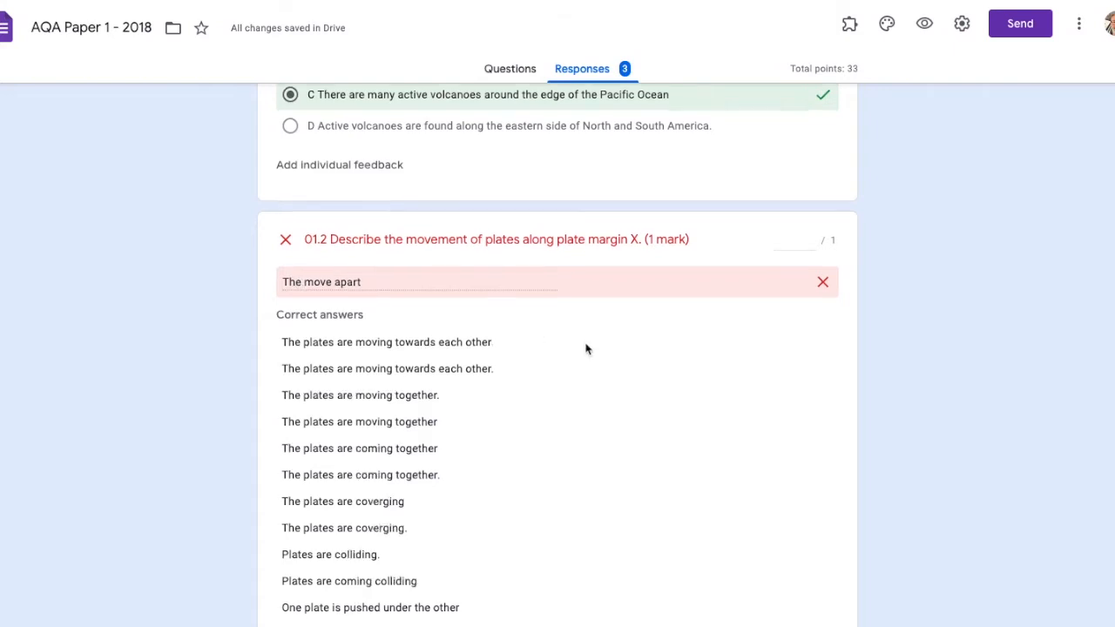
{"action": "scroll", "coordinate": [586, 349], "scroll_direction": "down", "scroll_amount": 1}
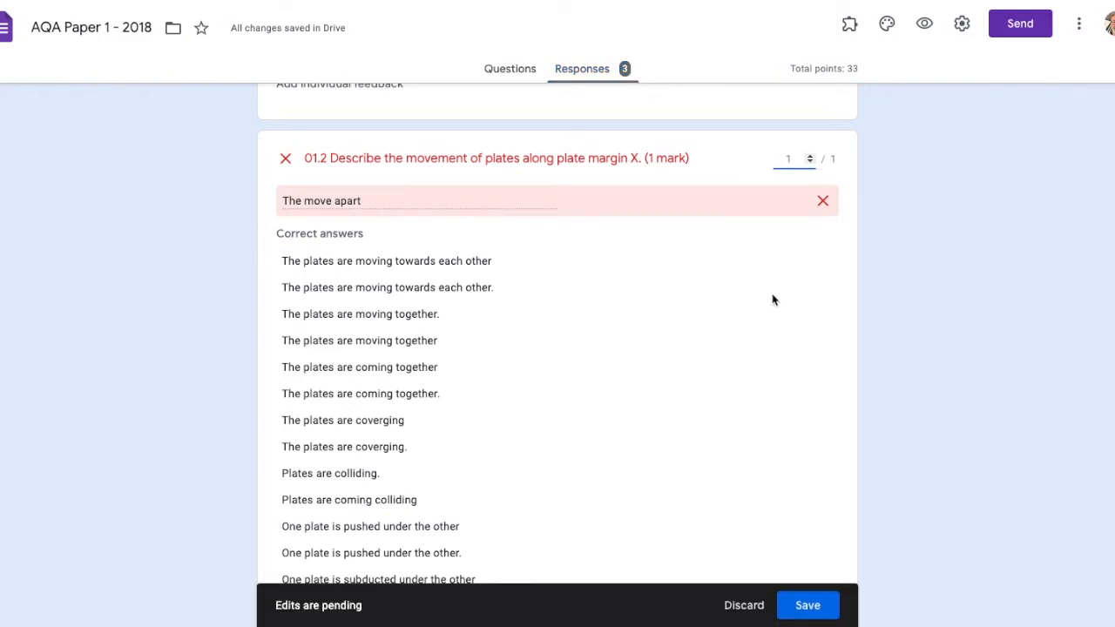
{"action": "left_click", "coordinate": [813, 609]}
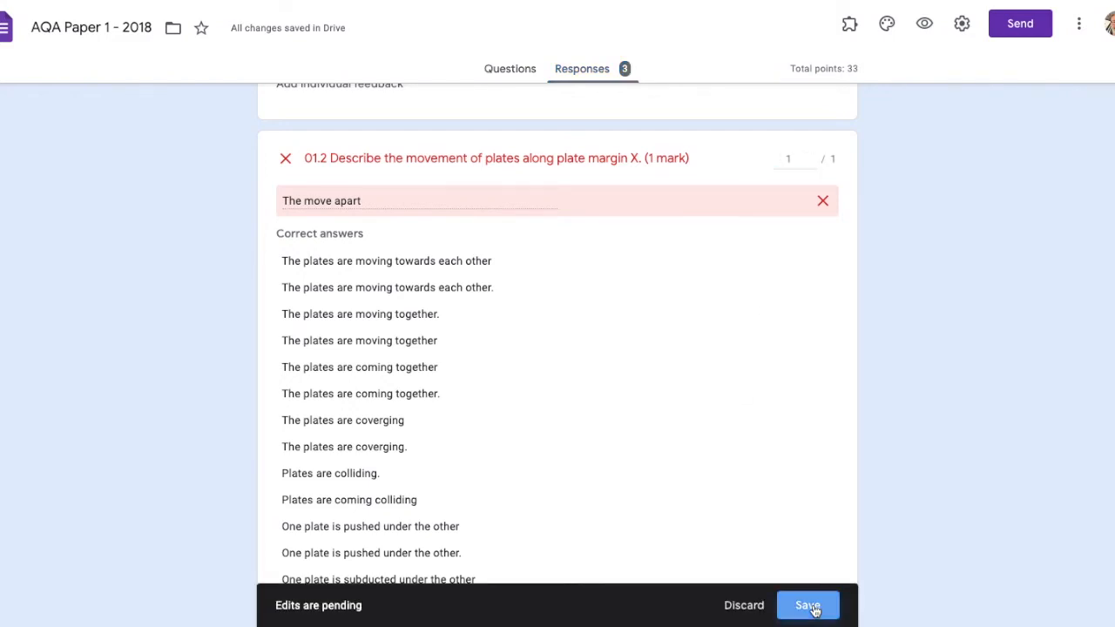
Step: Check the saved mark for question 01.2 and review its list of accepted correct answers
{"action": "scroll", "coordinate": [681, 398], "scroll_direction": "down", "scroll_amount": 3}
{"action": "scroll", "coordinate": [682, 398], "scroll_direction": "down", "scroll_amount": 10}
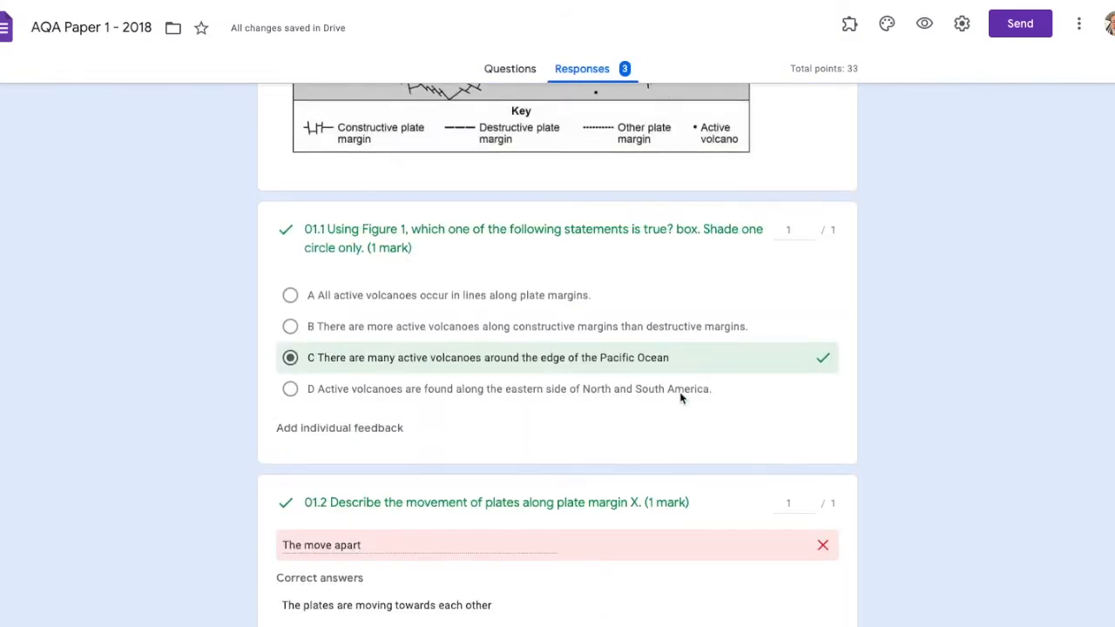
{"action": "scroll", "coordinate": [682, 398], "scroll_direction": "down", "scroll_amount": 4}
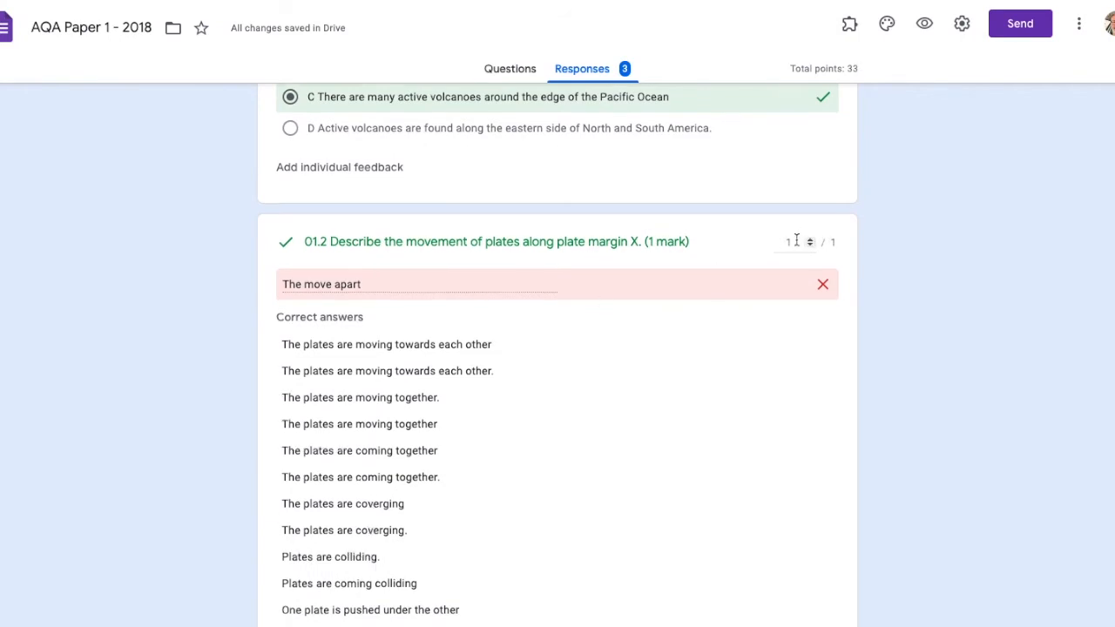
{"action": "scroll", "coordinate": [590, 365], "scroll_direction": "down", "scroll_amount": 4}
{"action": "scroll", "coordinate": [590, 370], "scroll_direction": "up", "scroll_amount": 2}
{"action": "scroll", "coordinate": [590, 370], "scroll_direction": "down", "scroll_amount": 1}
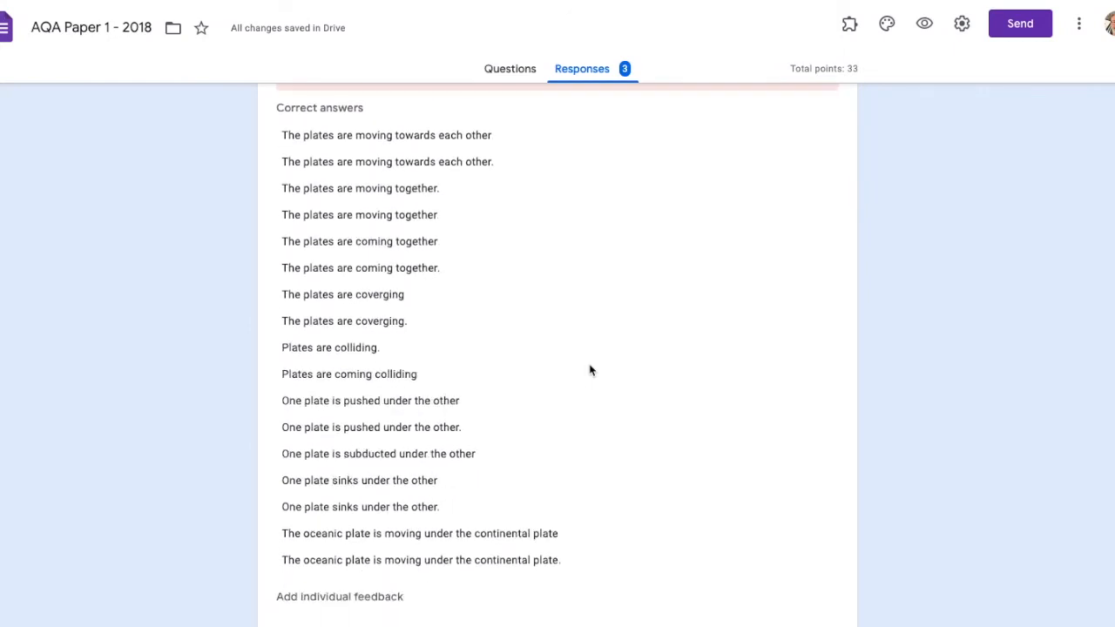
Step: Add individual feedback to the third respondent's answer to question 01.2: "Make sure you read your answers - you put the instead of they."
{"action": "scroll", "coordinate": [566, 363], "scroll_direction": "up", "scroll_amount": 1}
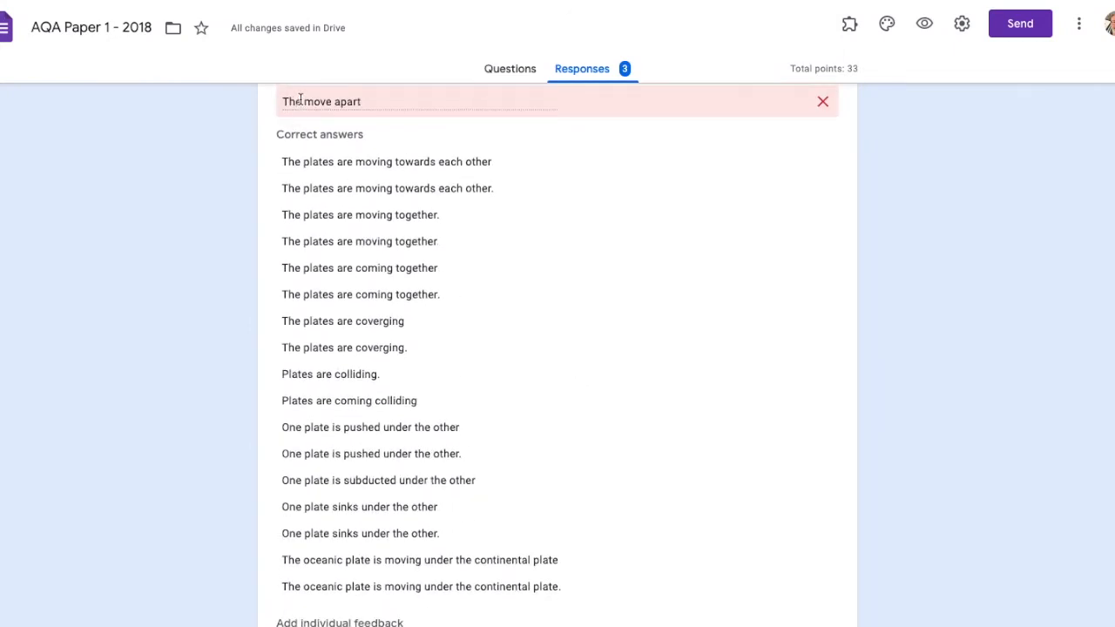
{"action": "scroll", "coordinate": [480, 241], "scroll_direction": "down", "scroll_amount": 4}
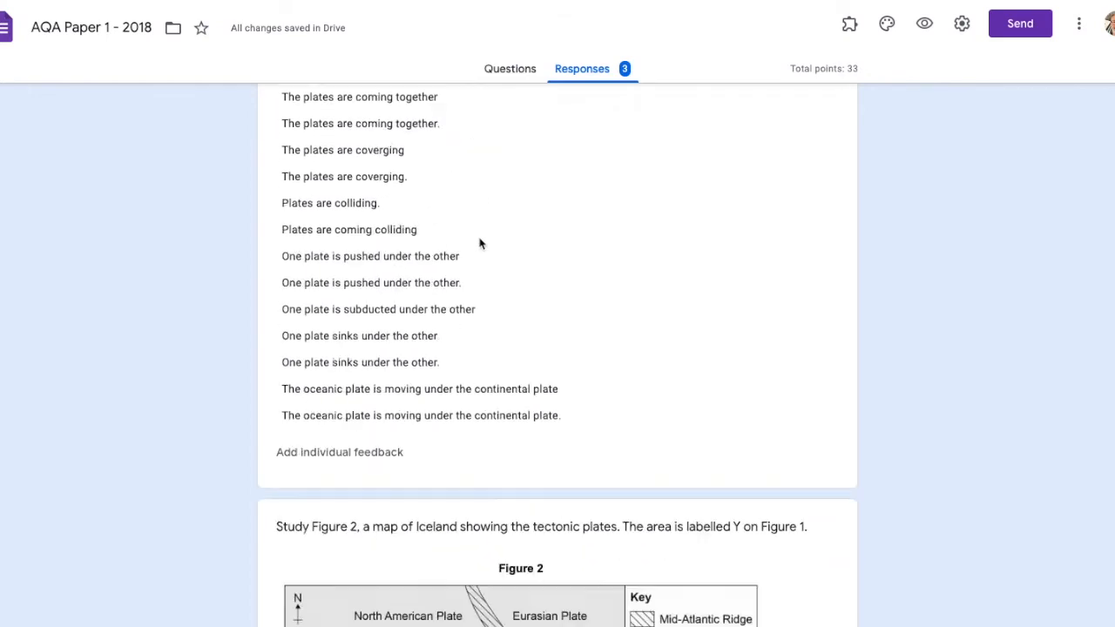
{"action": "left_click", "coordinate": [343, 281]}
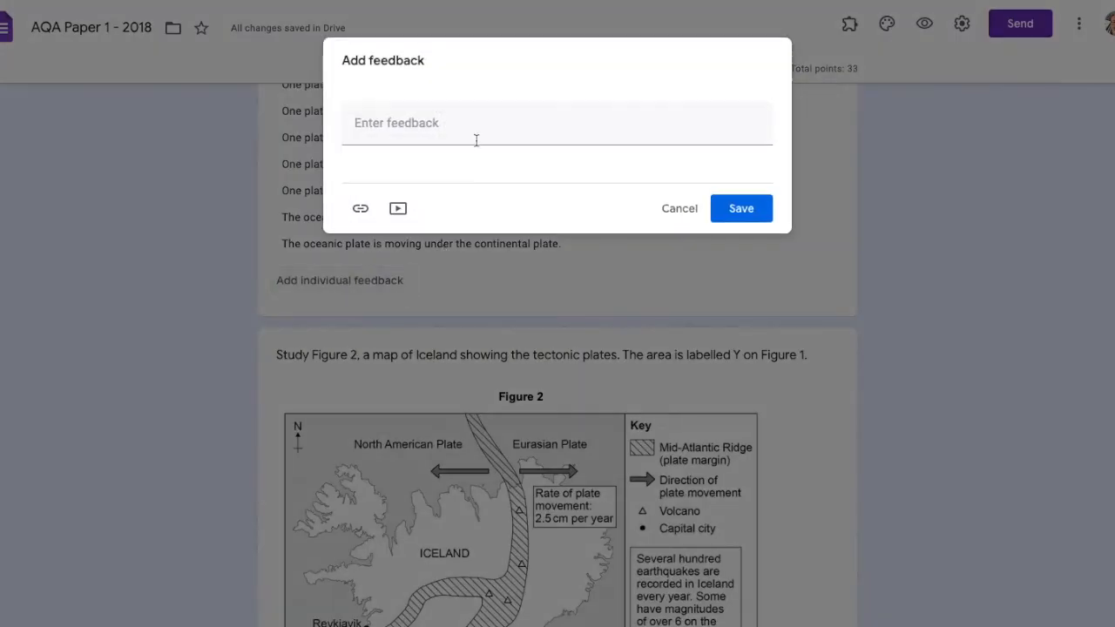
{"action": "left_click", "coordinate": [443, 127]}
{"action": "type", "text": "Make sure you read your answers"}
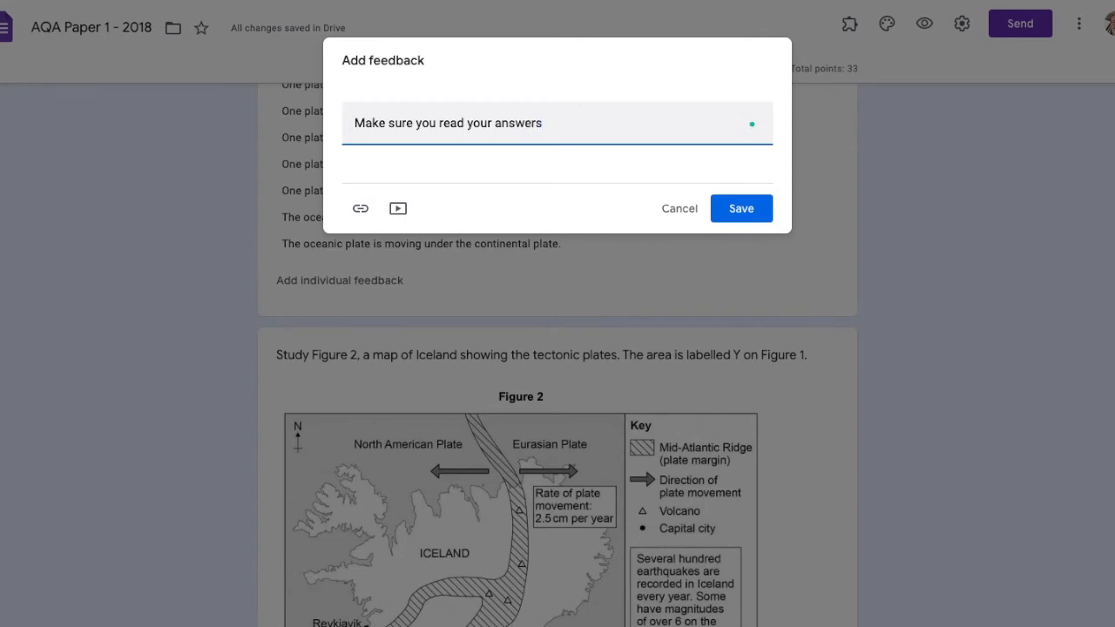
{"action": "type", "text": "put the instead of they."}
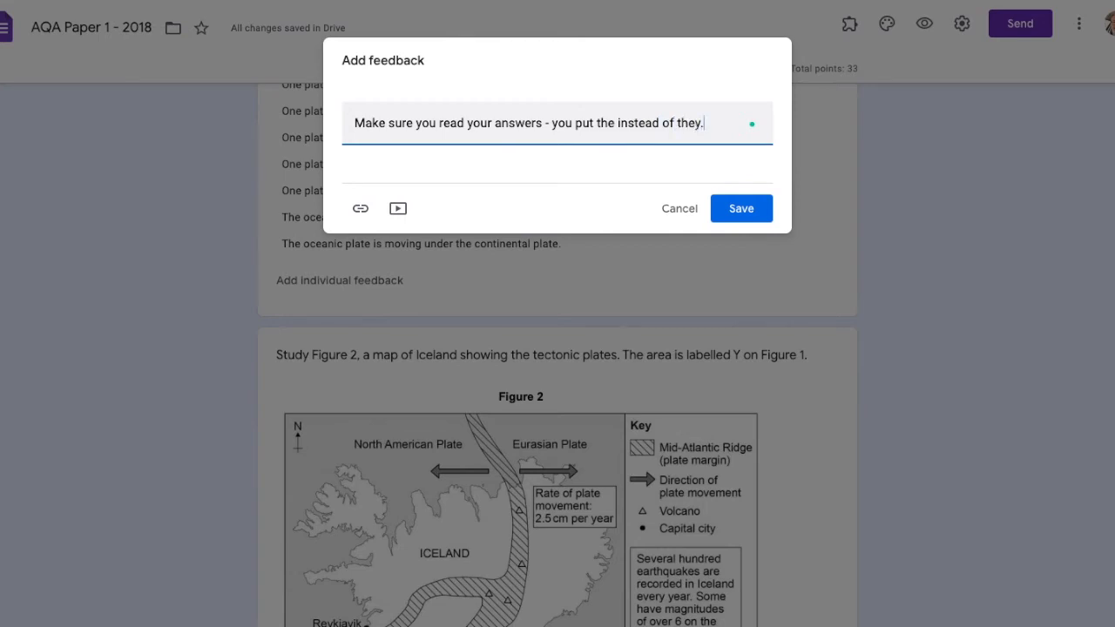
{"action": "left_click", "coordinate": [747, 210]}
Step: Award 0 marks for the third respondent's answer to question 01.4
{"action": "scroll", "coordinate": [631, 288], "scroll_direction": "down", "scroll_amount": 1}
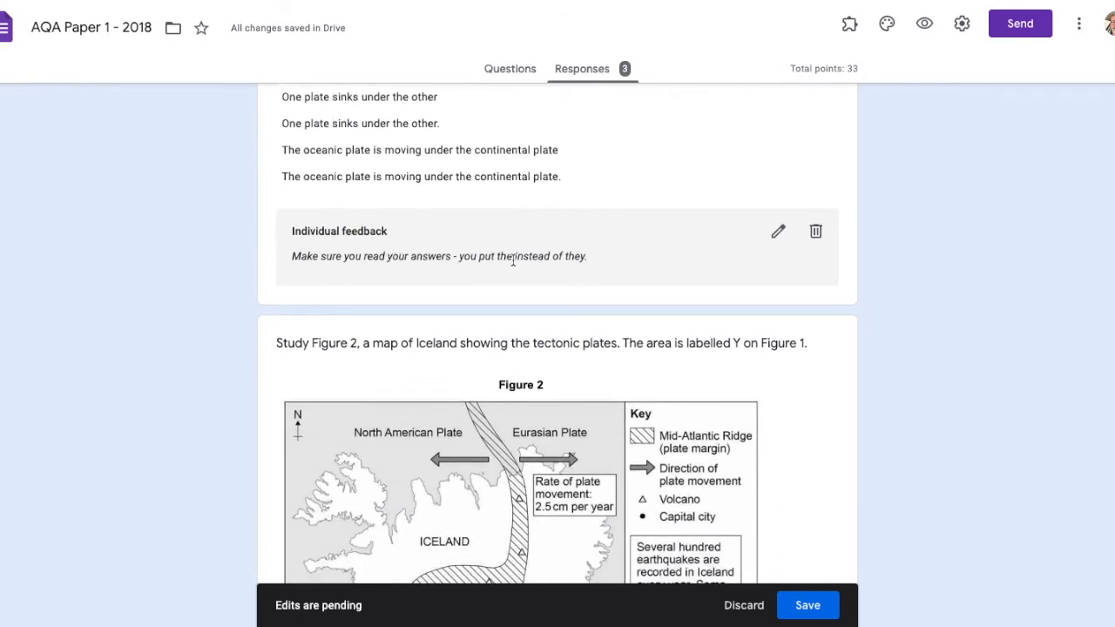
{"action": "scroll", "coordinate": [513, 260], "scroll_direction": "down", "scroll_amount": 7}
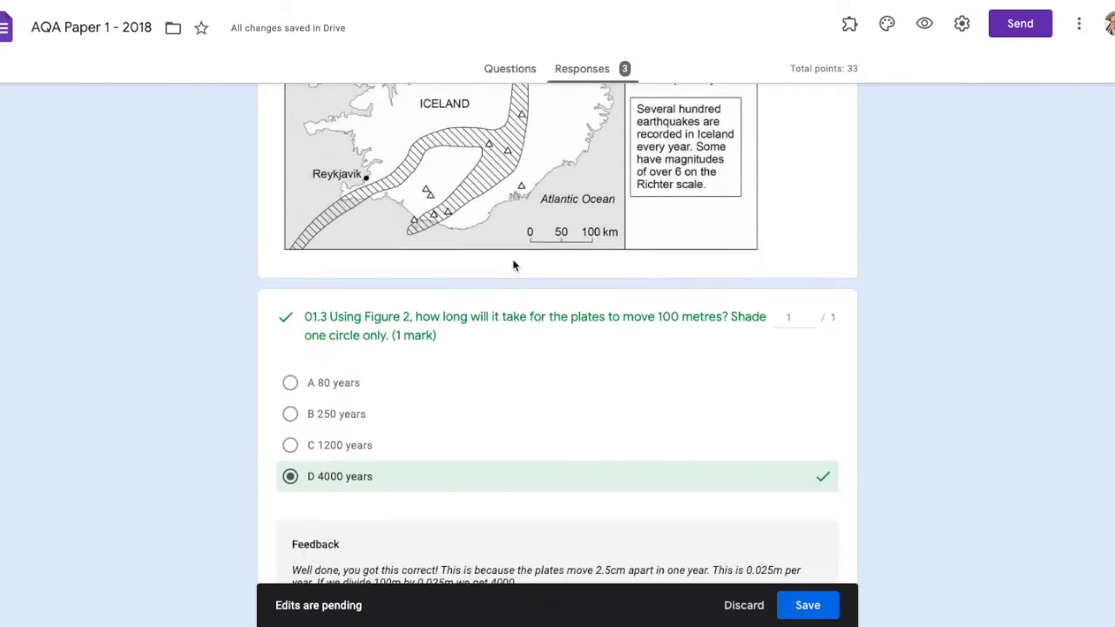
{"action": "scroll", "coordinate": [460, 311], "scroll_direction": "down", "scroll_amount": 1}
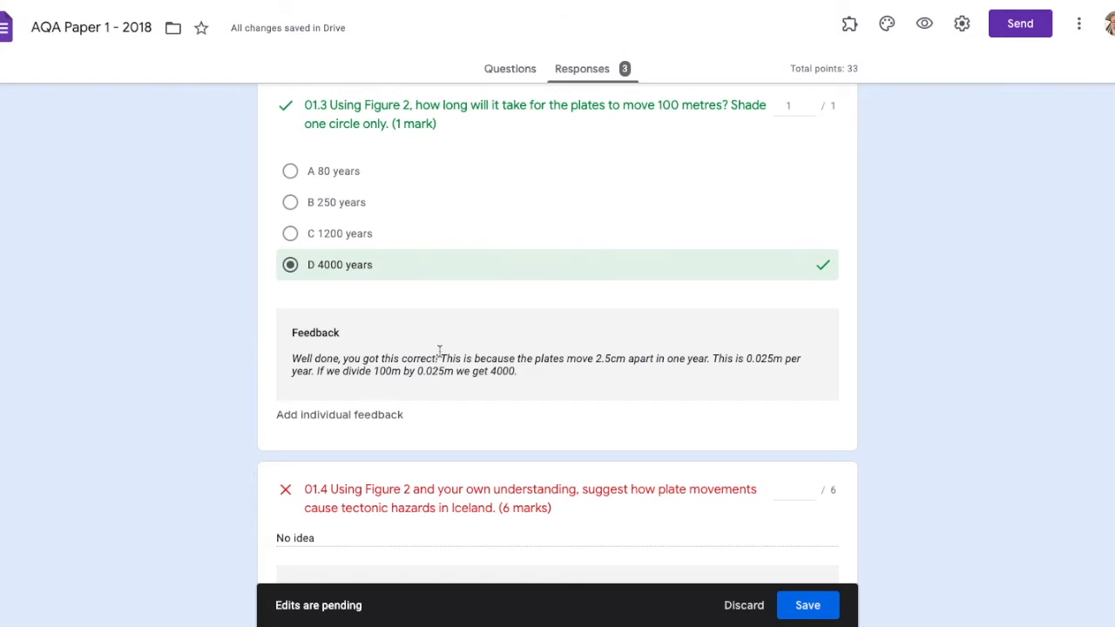
{"action": "scroll", "coordinate": [555, 377], "scroll_direction": "down", "scroll_amount": 3}
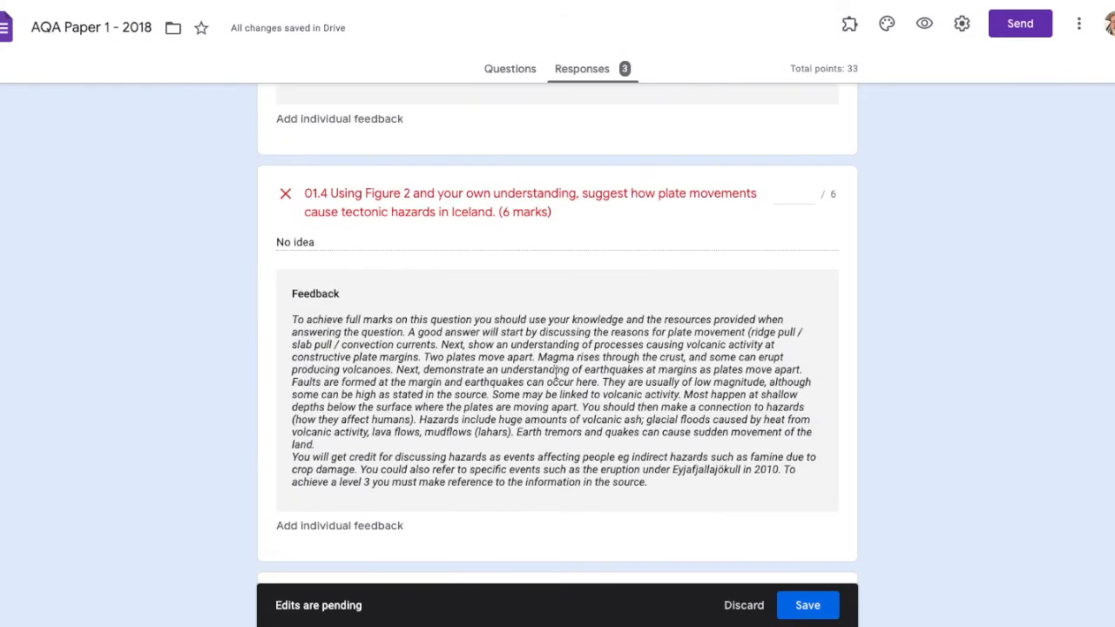
{"action": "scroll", "coordinate": [555, 377], "scroll_direction": "down", "scroll_amount": 1}
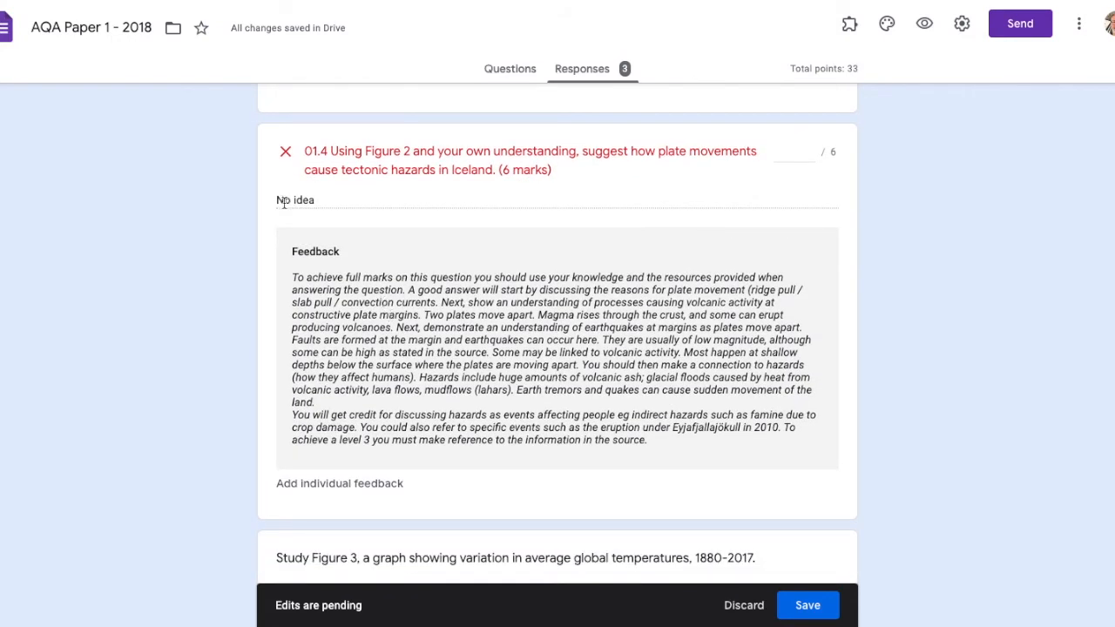
{"action": "left_click", "coordinate": [790, 152]}
{"action": "type", "text": "0"}
{"action": "left_click", "coordinate": [780, 234]}
Step: Add the full-marks guidance as individual feedback on question 01.4 and save the pending edits
{"action": "scroll", "coordinate": [450, 406], "scroll_direction": "down", "scroll_amount": 1}
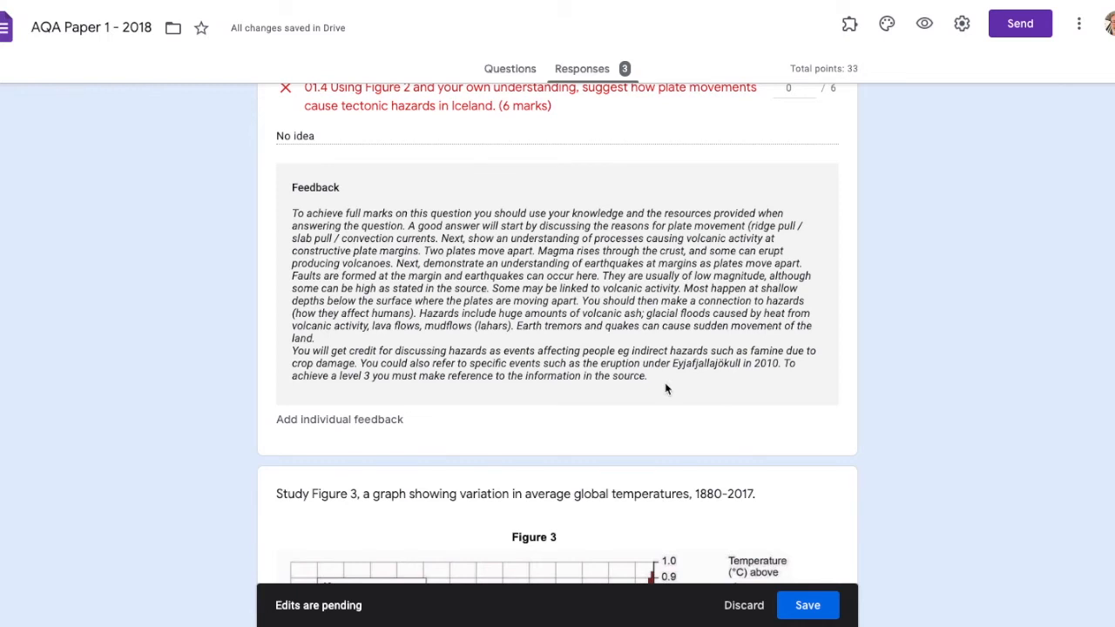
{"action": "left_click", "coordinate": [338, 430]}
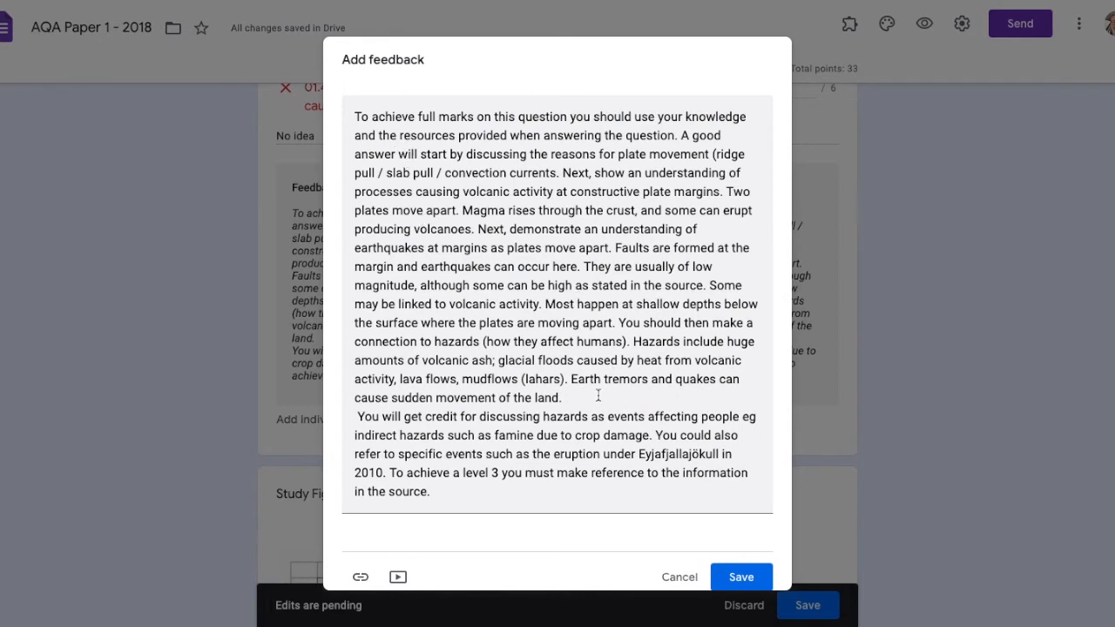
{"action": "left_click", "coordinate": [742, 578]}
{"action": "scroll", "coordinate": [749, 481], "scroll_direction": "down", "scroll_amount": 1}
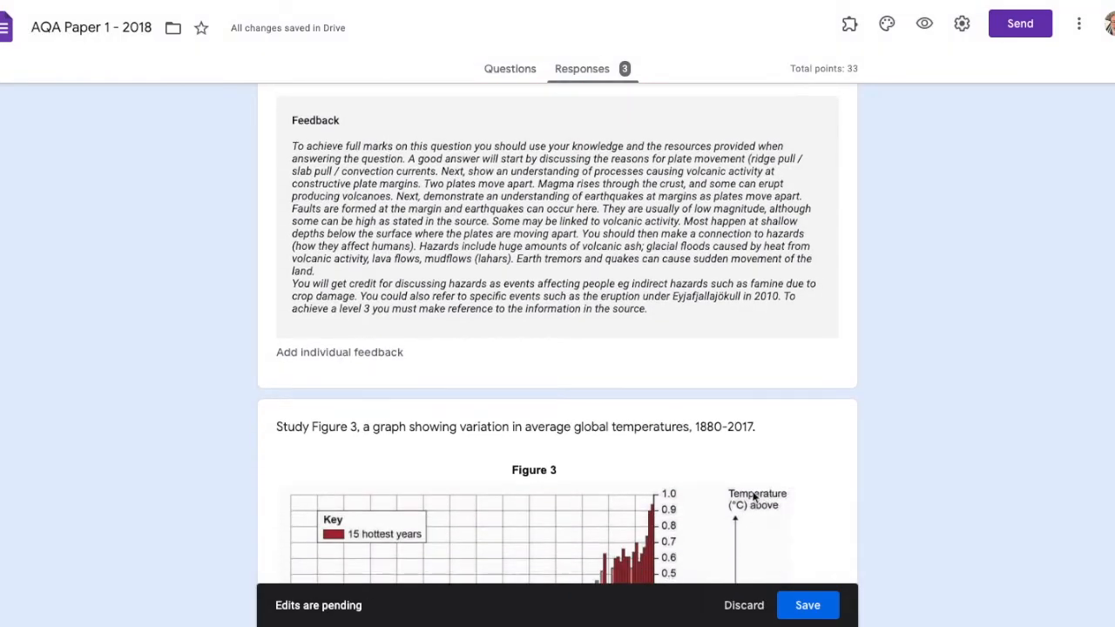
{"action": "left_click", "coordinate": [798, 607]}
Step: Award 0 marks for the third respondent's blank answer to question 01.6 and save the edit
{"action": "scroll", "coordinate": [659, 414], "scroll_direction": "down", "scroll_amount": 15}
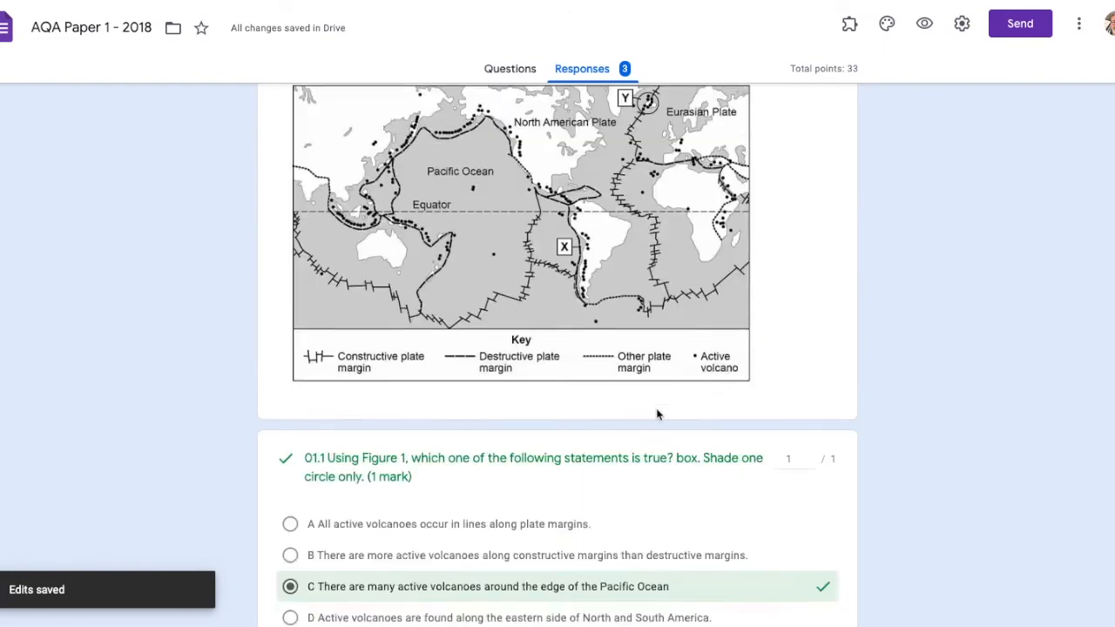
{"action": "scroll", "coordinate": [657, 414], "scroll_direction": "down", "scroll_amount": 20}
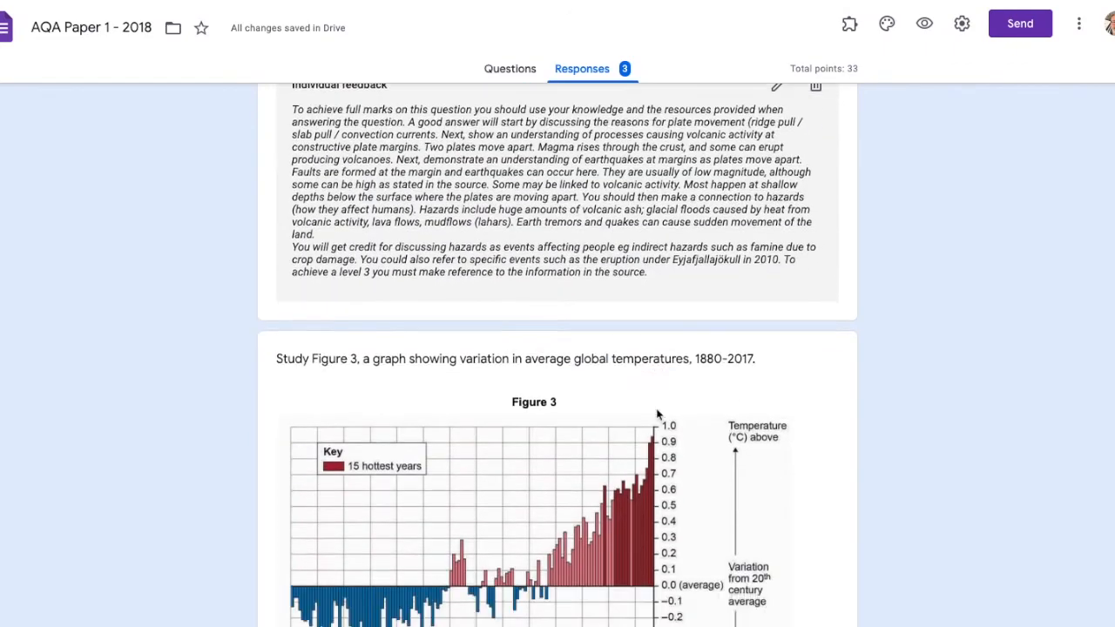
{"action": "scroll", "coordinate": [658, 415], "scroll_direction": "down", "scroll_amount": 3}
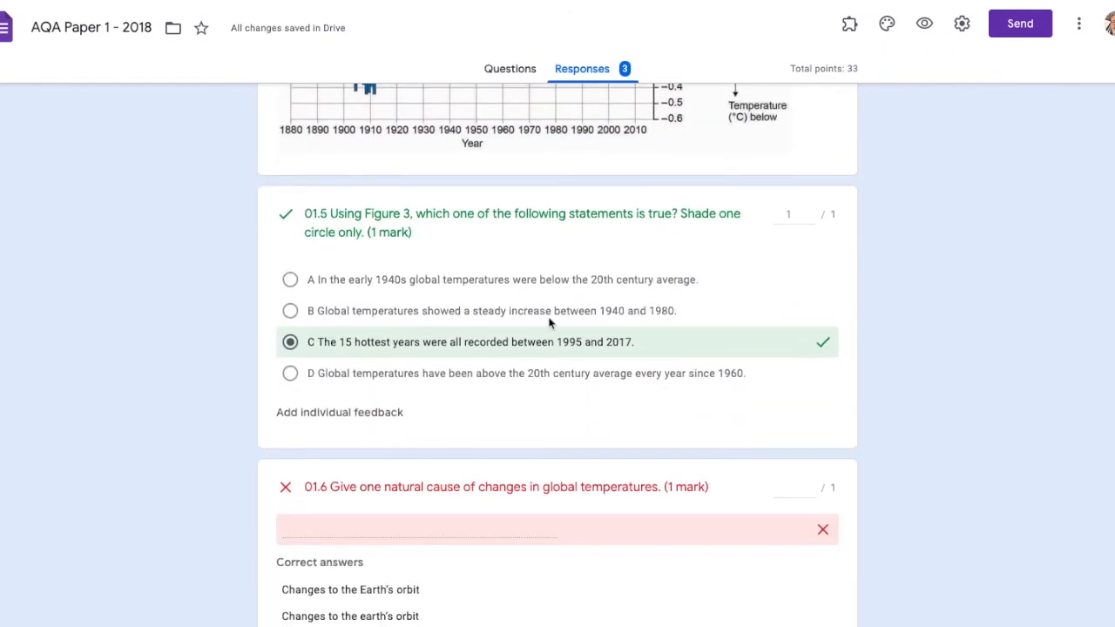
{"action": "scroll", "coordinate": [587, 398], "scroll_direction": "down", "scroll_amount": 1}
{"action": "scroll", "coordinate": [590, 394], "scroll_direction": "down", "scroll_amount": 3}
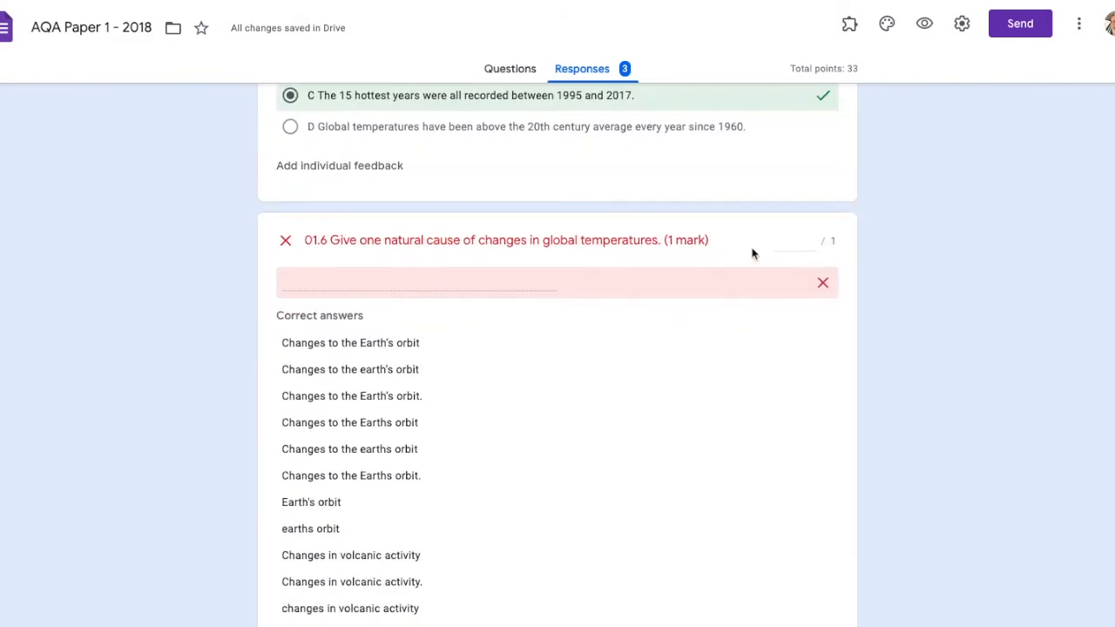
{"action": "type", "text": "0"}
{"action": "left_click", "coordinate": [679, 357]}
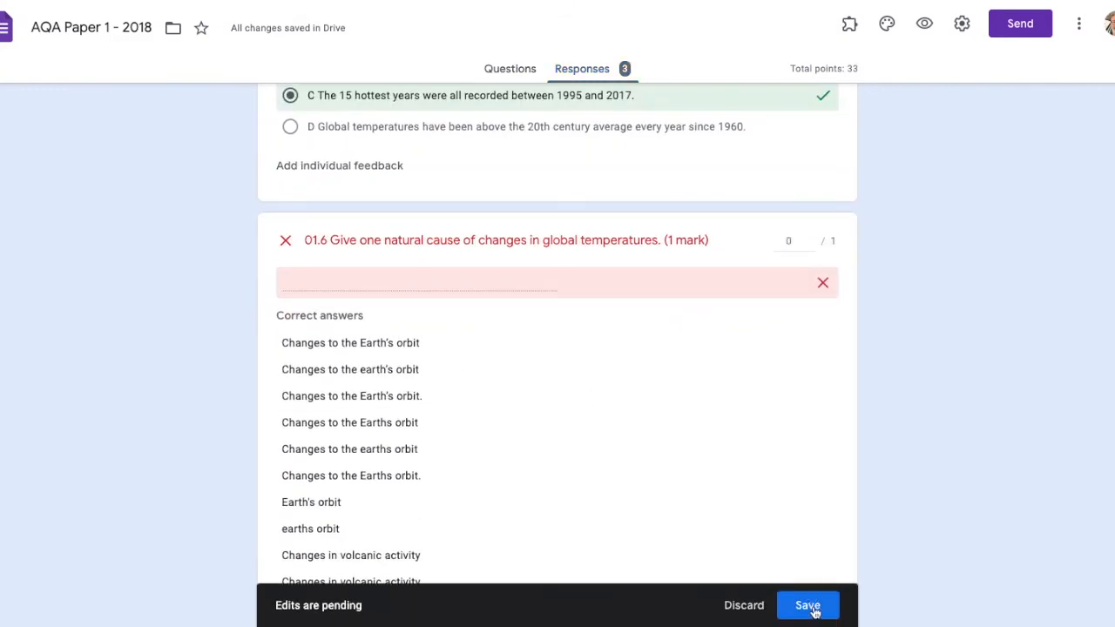
{"action": "scroll", "coordinate": [744, 443], "scroll_direction": "down", "scroll_amount": 5}
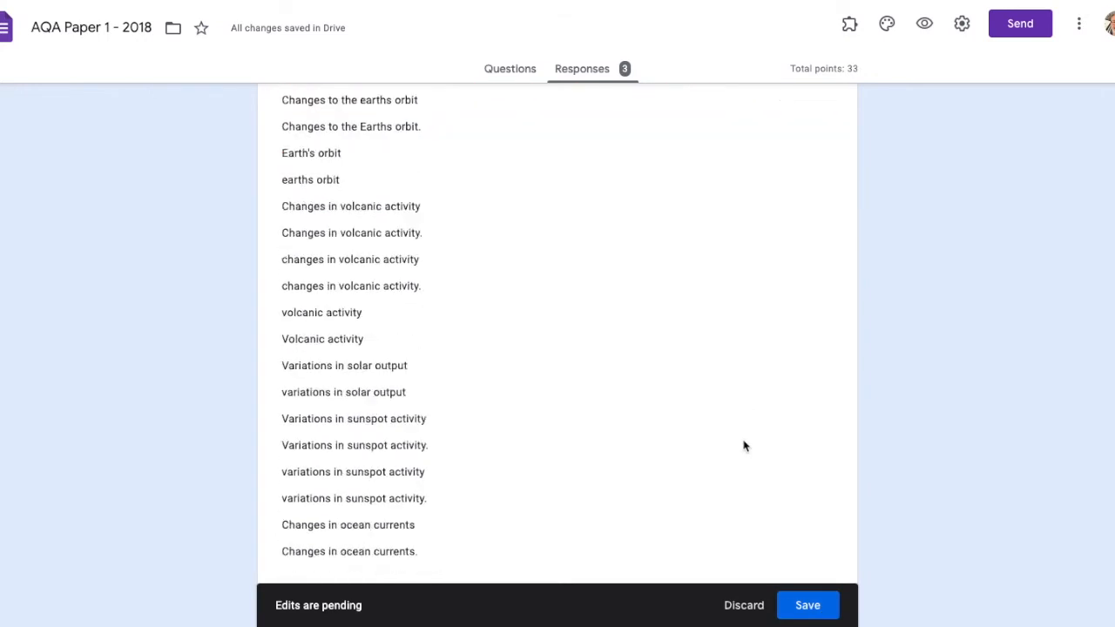
{"action": "scroll", "coordinate": [691, 394], "scroll_direction": "down", "scroll_amount": 4}
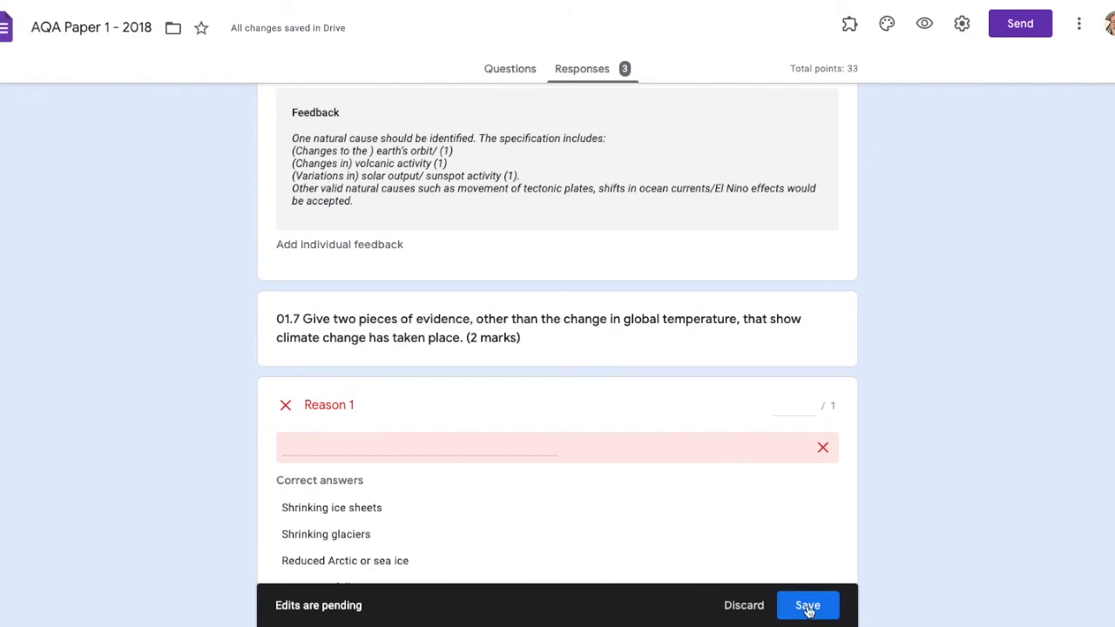
{"action": "left_click", "coordinate": [807, 609]}
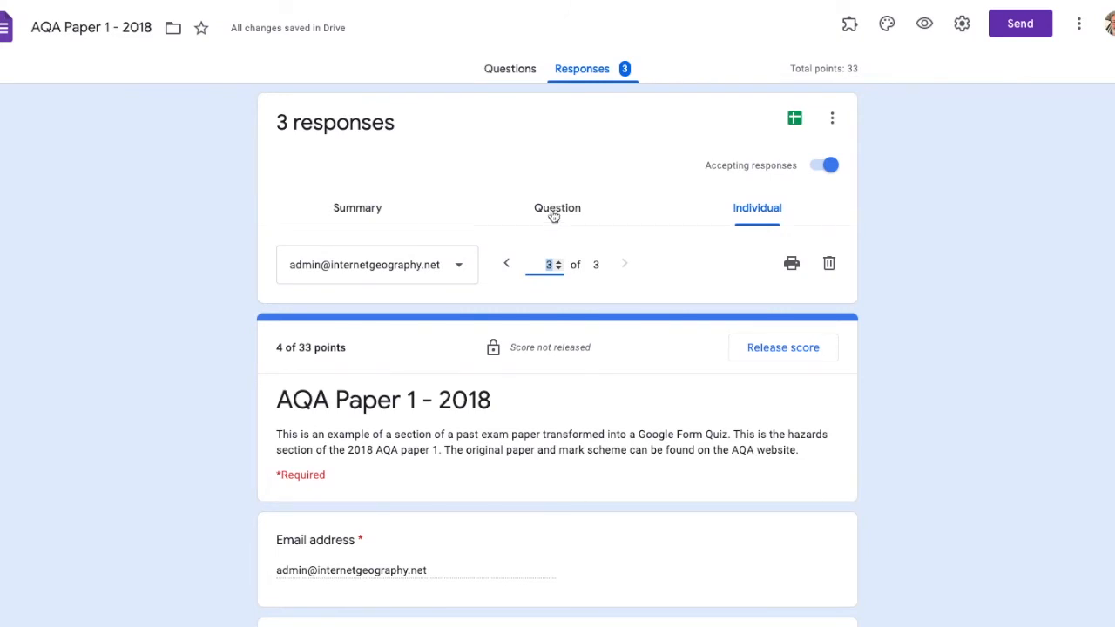
Step: Show the responses grouped by question, look over the answers to question 01.8 and choose 01.8 from the list of questions
{"action": "left_click", "coordinate": [552, 212]}
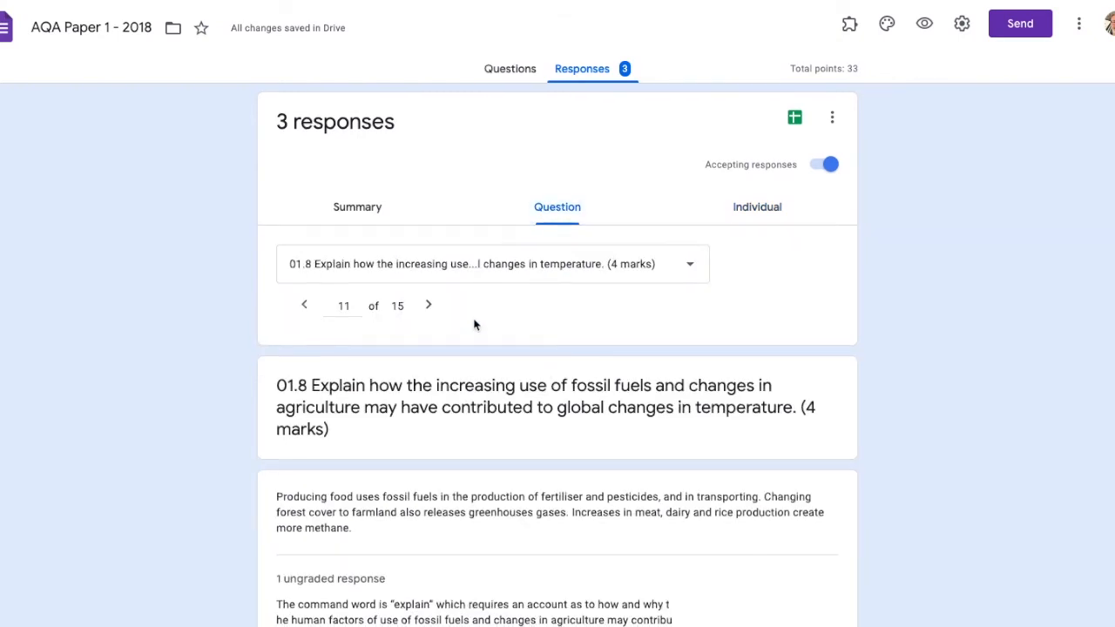
{"action": "scroll", "coordinate": [474, 325], "scroll_direction": "down", "scroll_amount": 2}
{"action": "scroll", "coordinate": [475, 325], "scroll_direction": "down", "scroll_amount": 3}
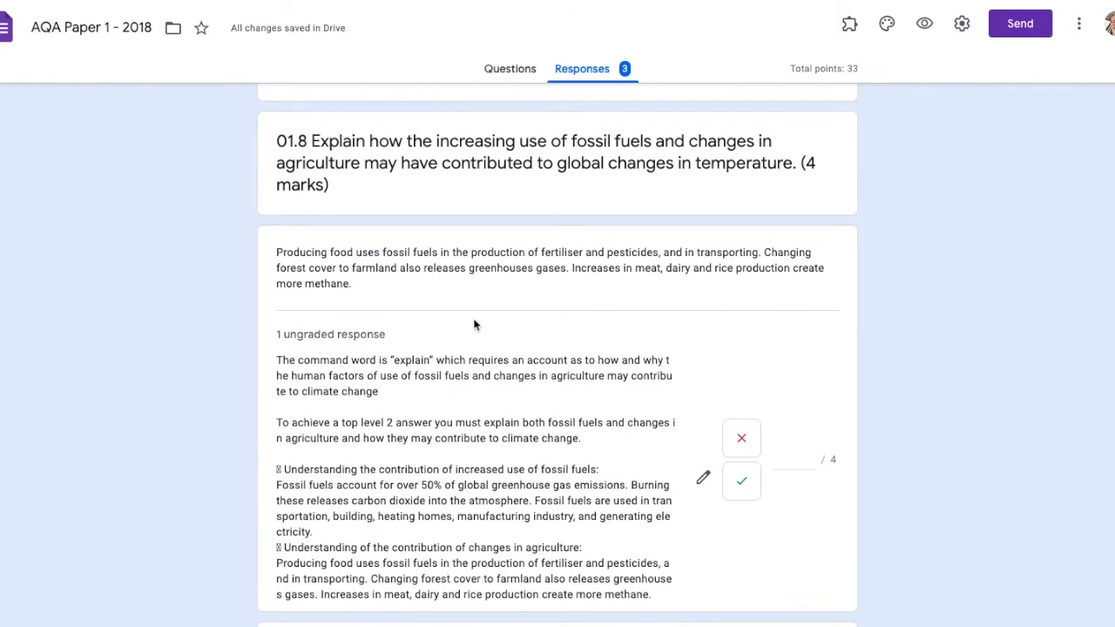
{"action": "scroll", "coordinate": [474, 325], "scroll_direction": "up", "scroll_amount": 5}
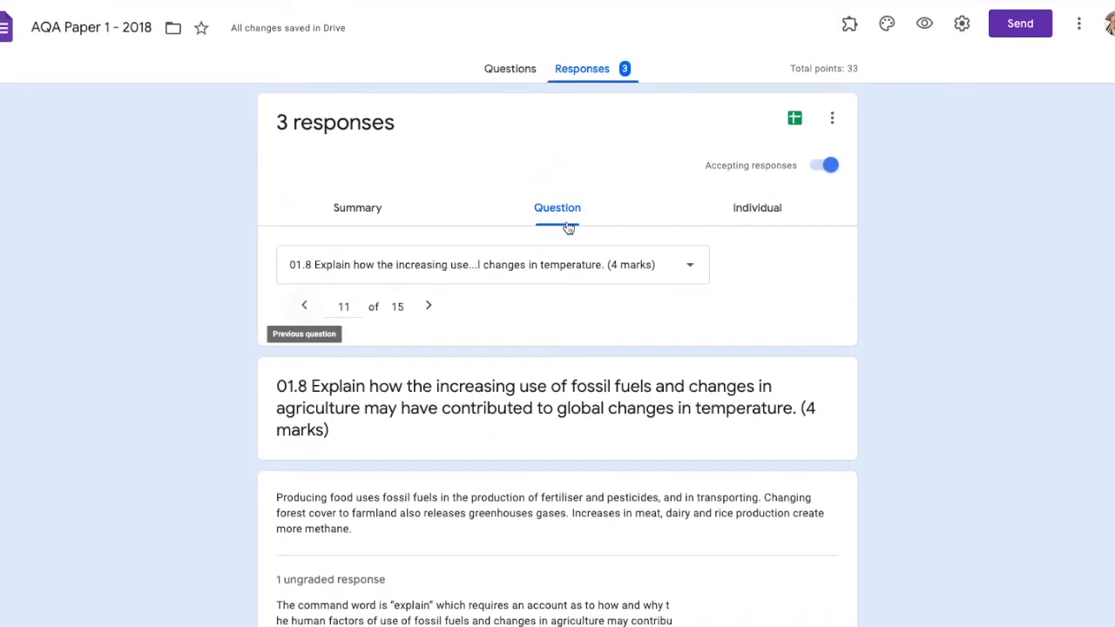
{"action": "left_click", "coordinate": [585, 272]}
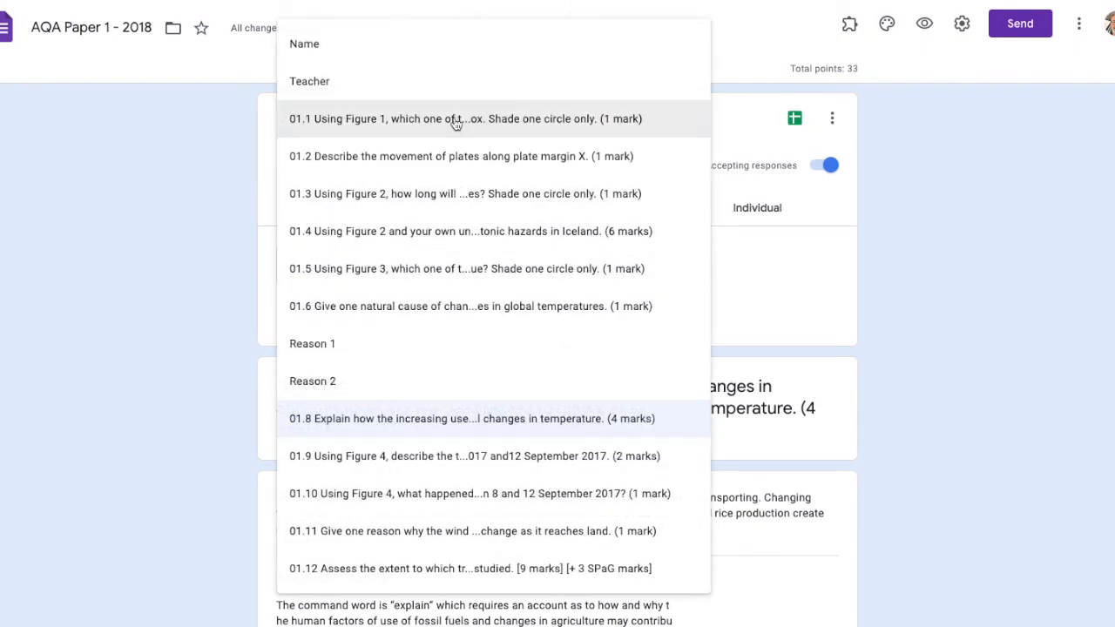
{"action": "left_click", "coordinate": [421, 420]}
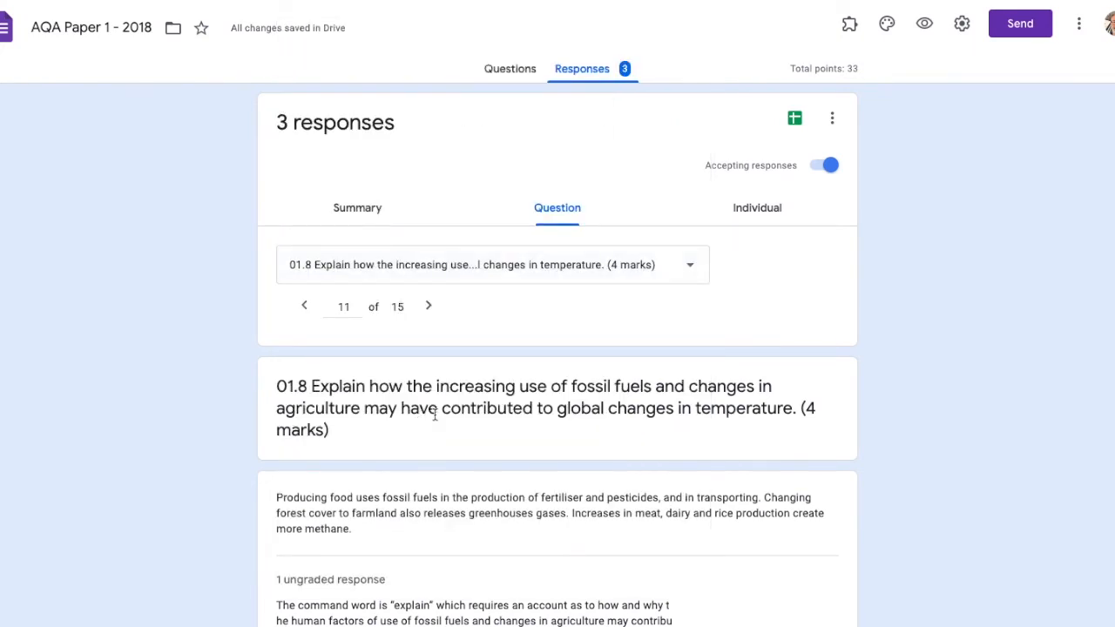
Step: Award 3 of 4 marks for the first answer to question 01.8, about food production and fossil fuels, and save the edit
{"action": "scroll", "coordinate": [501, 407], "scroll_direction": "down", "scroll_amount": 5}
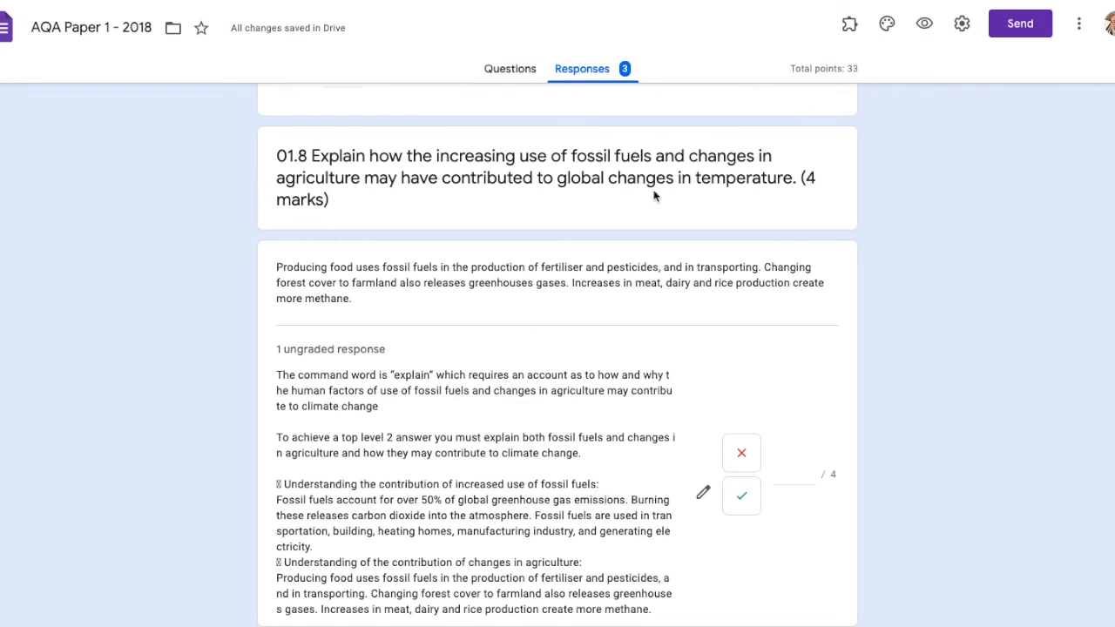
{"action": "scroll", "coordinate": [656, 196], "scroll_direction": "down", "scroll_amount": 1}
{"action": "scroll", "coordinate": [462, 197], "scroll_direction": "down", "scroll_amount": 1}
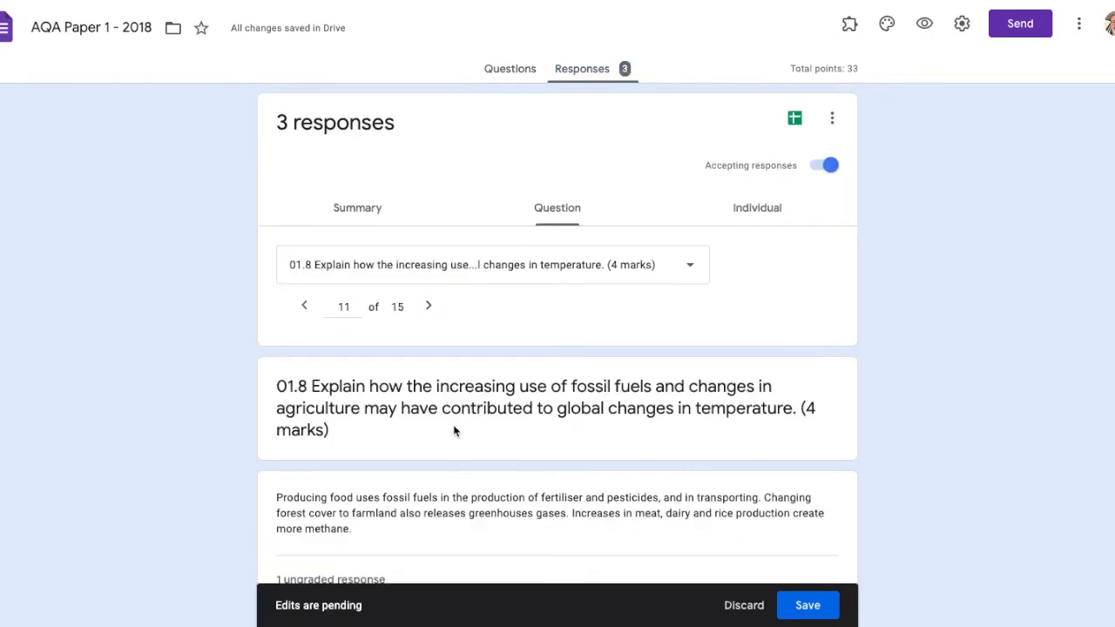
{"action": "scroll", "coordinate": [455, 431], "scroll_direction": "down", "scroll_amount": 1}
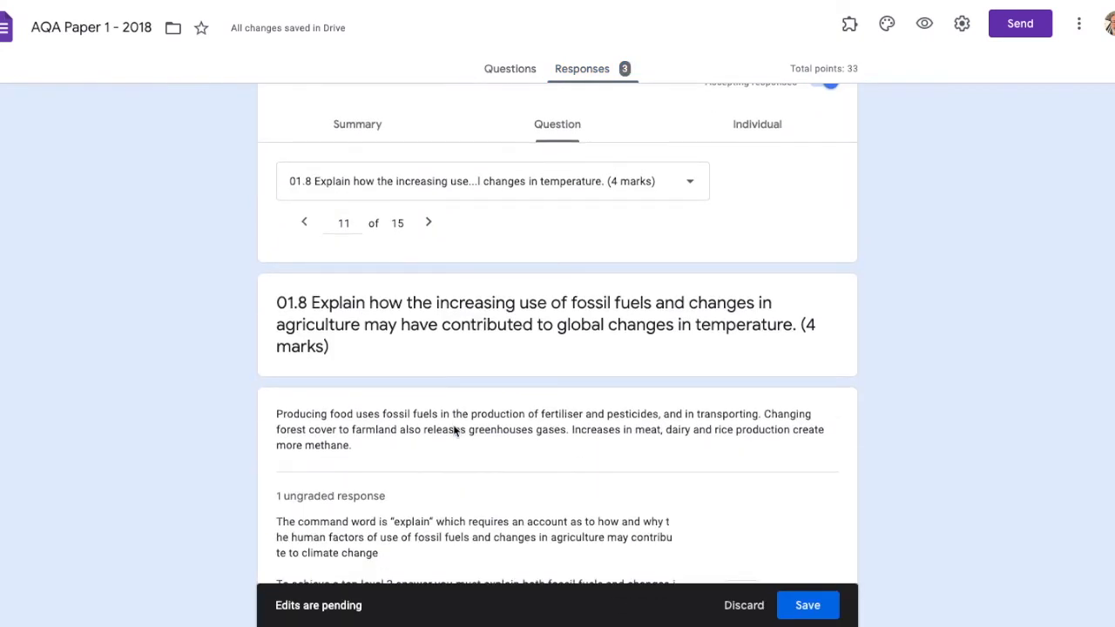
{"action": "scroll", "coordinate": [453, 431], "scroll_direction": "down", "scroll_amount": 1}
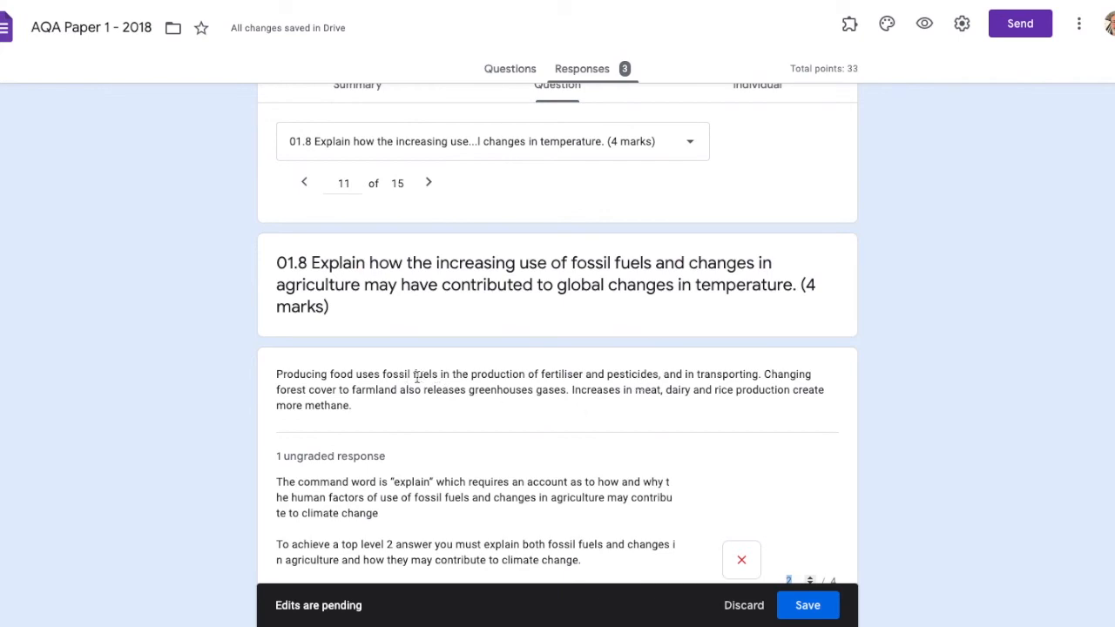
{"action": "scroll", "coordinate": [575, 420], "scroll_direction": "down", "scroll_amount": 1}
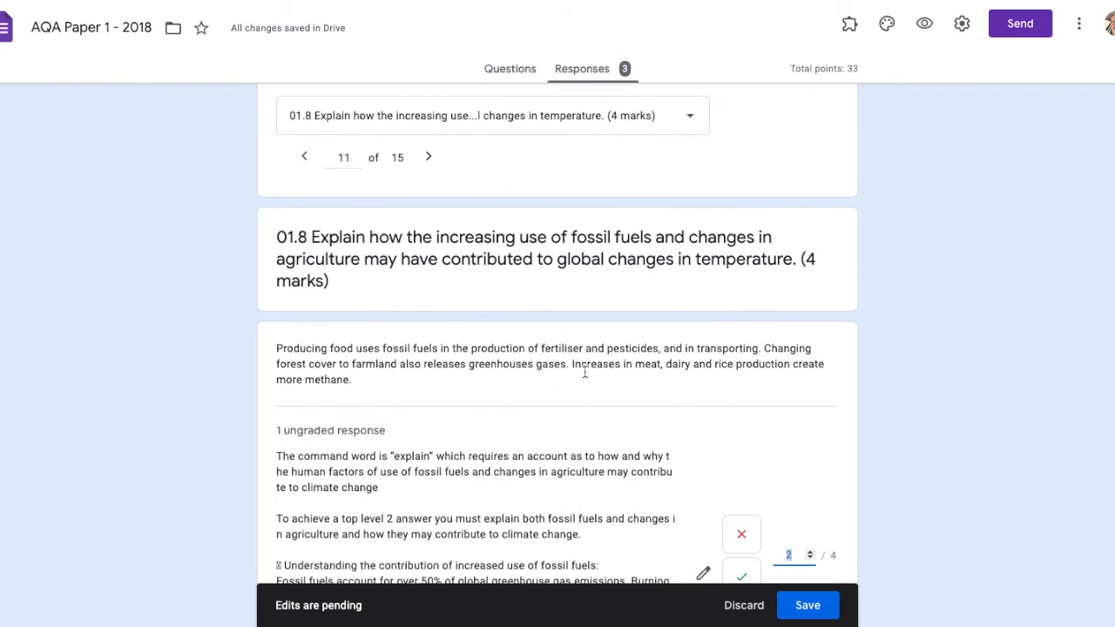
{"action": "scroll", "coordinate": [597, 390], "scroll_direction": "down", "scroll_amount": 2}
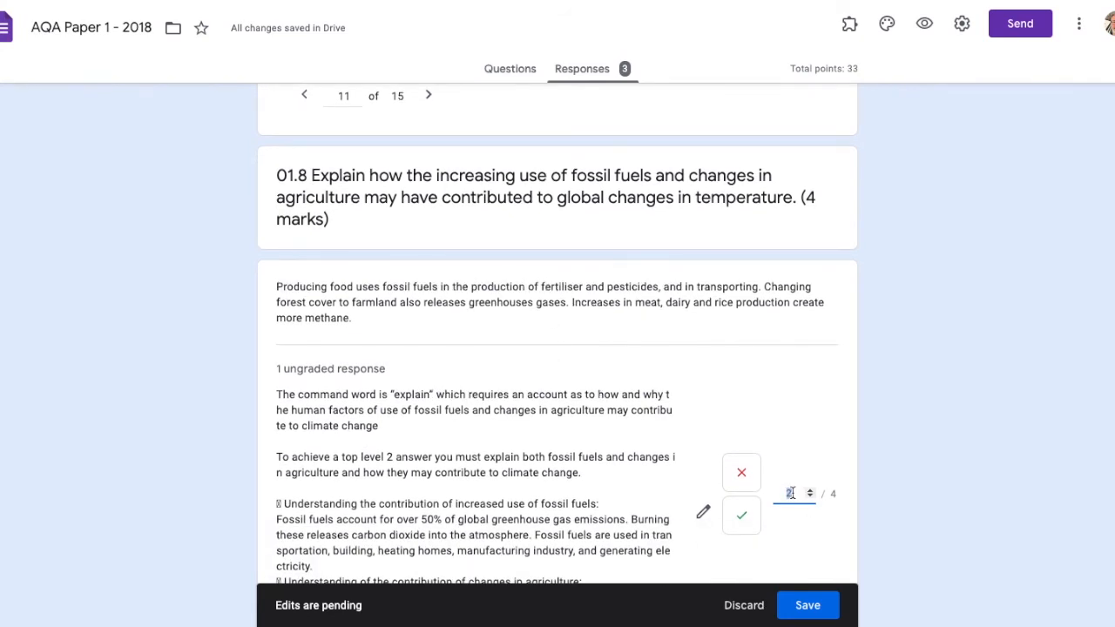
{"action": "left_click_drag", "start_coordinate": [791, 493], "coordinate": [781, 493]}
{"action": "key", "text": "Return"}
{"action": "scroll", "coordinate": [486, 442], "scroll_direction": "down", "scroll_amount": 1}
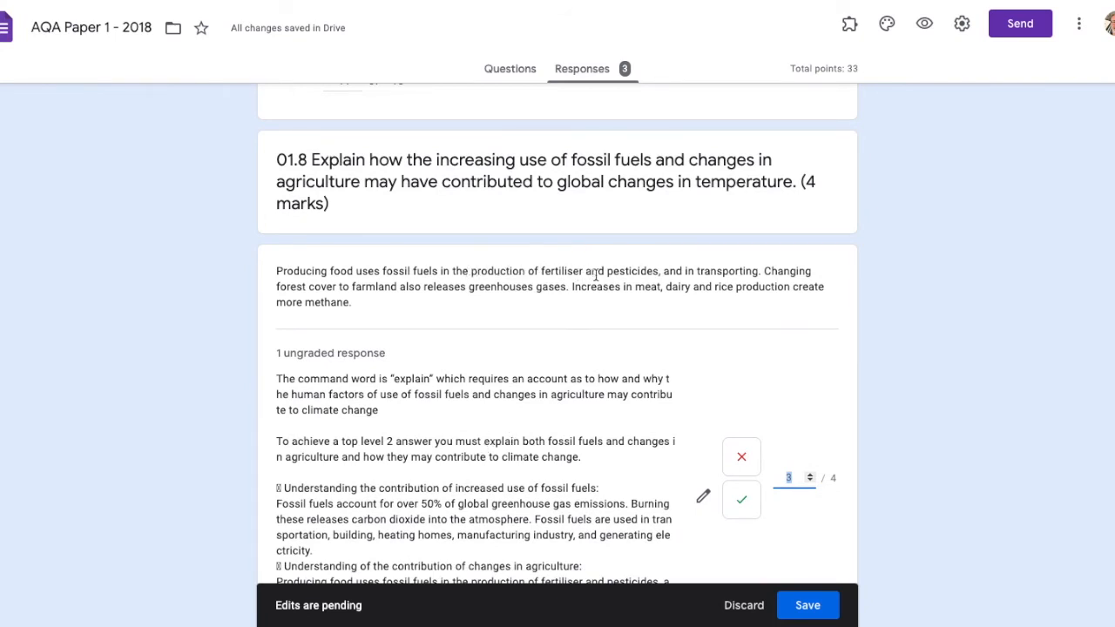
{"action": "scroll", "coordinate": [653, 381], "scroll_direction": "down", "scroll_amount": 2}
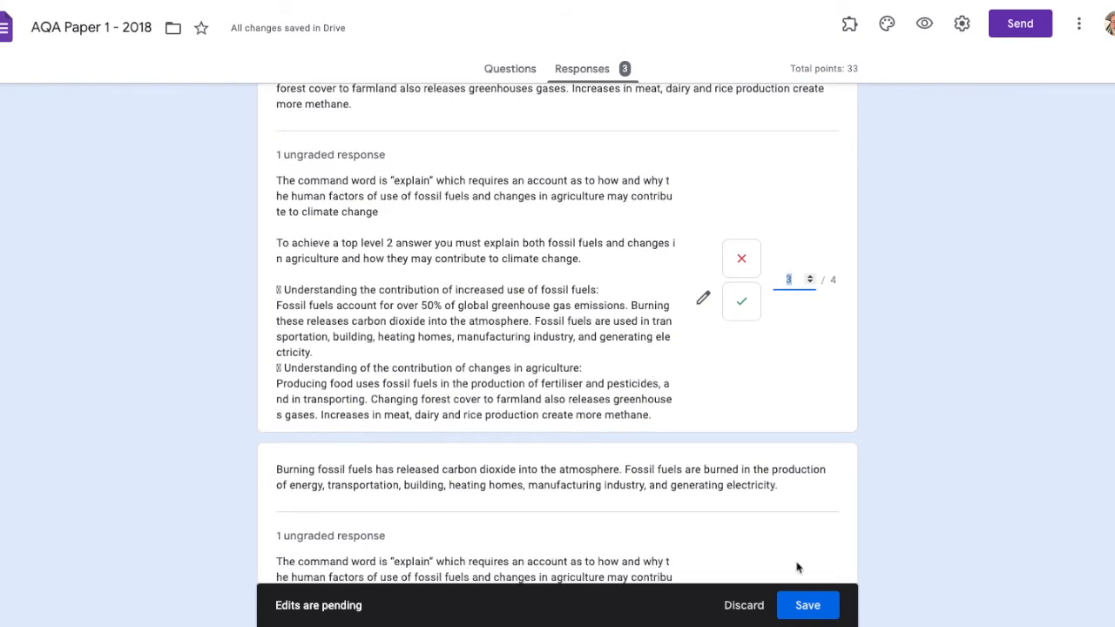
{"action": "left_click", "coordinate": [800, 608]}
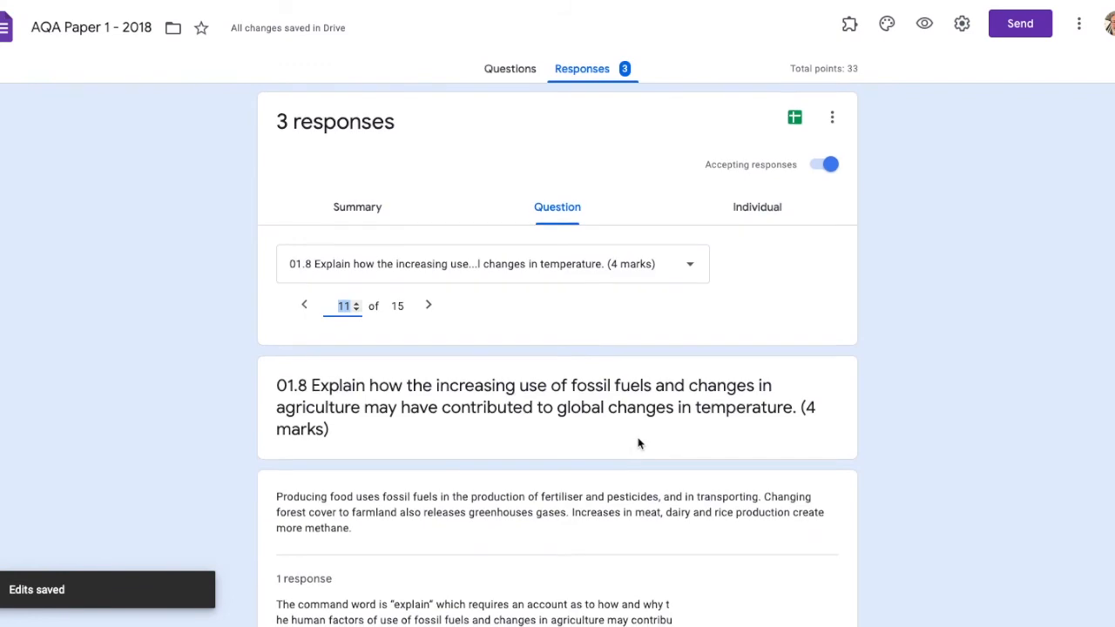
Step: Award 2 of 4 marks for the second answer to question 01.8, about burning fossil fuels, and save the edit
{"action": "scroll", "coordinate": [639, 445], "scroll_direction": "down", "scroll_amount": 3}
{"action": "scroll", "coordinate": [639, 444], "scroll_direction": "down", "scroll_amount": 1}
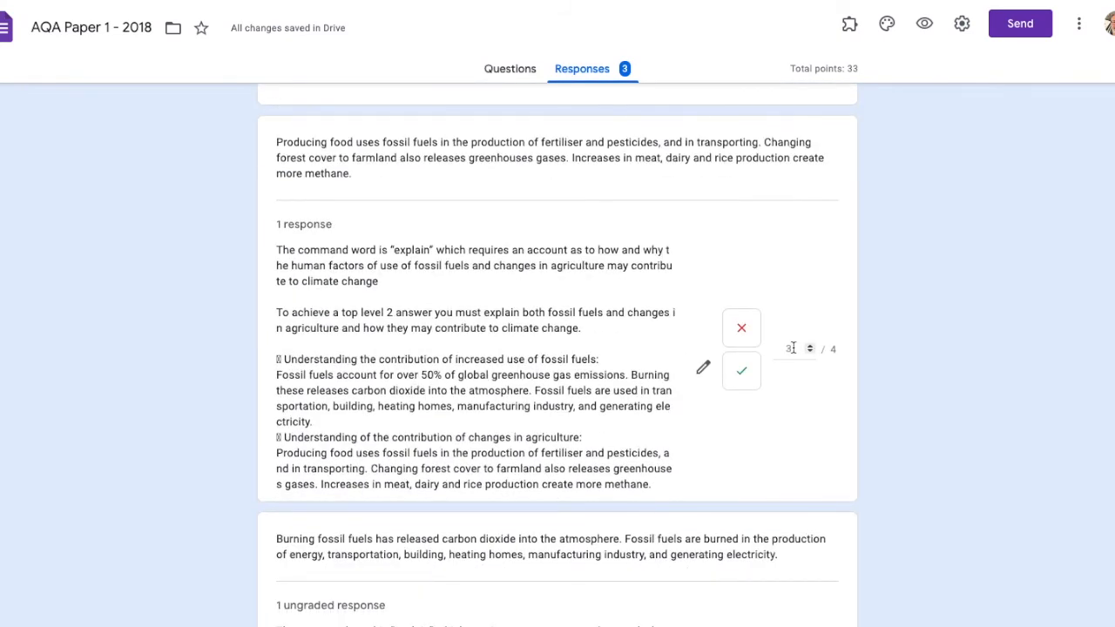
{"action": "scroll", "coordinate": [539, 444], "scroll_direction": "down", "scroll_amount": 5}
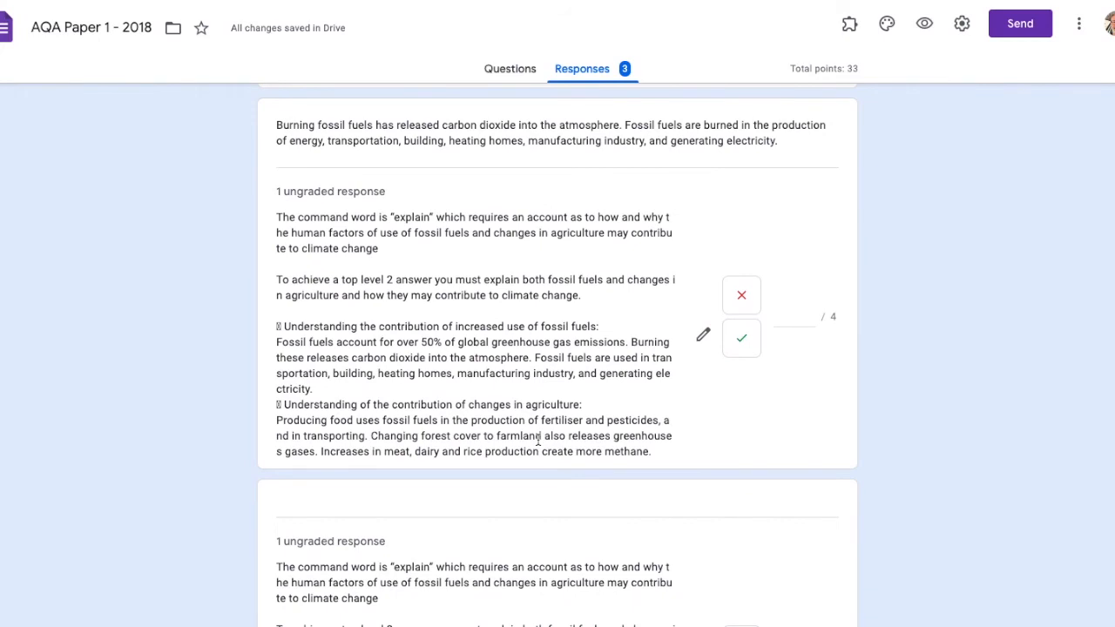
{"action": "scroll", "coordinate": [538, 443], "scroll_direction": "up", "scroll_amount": 1}
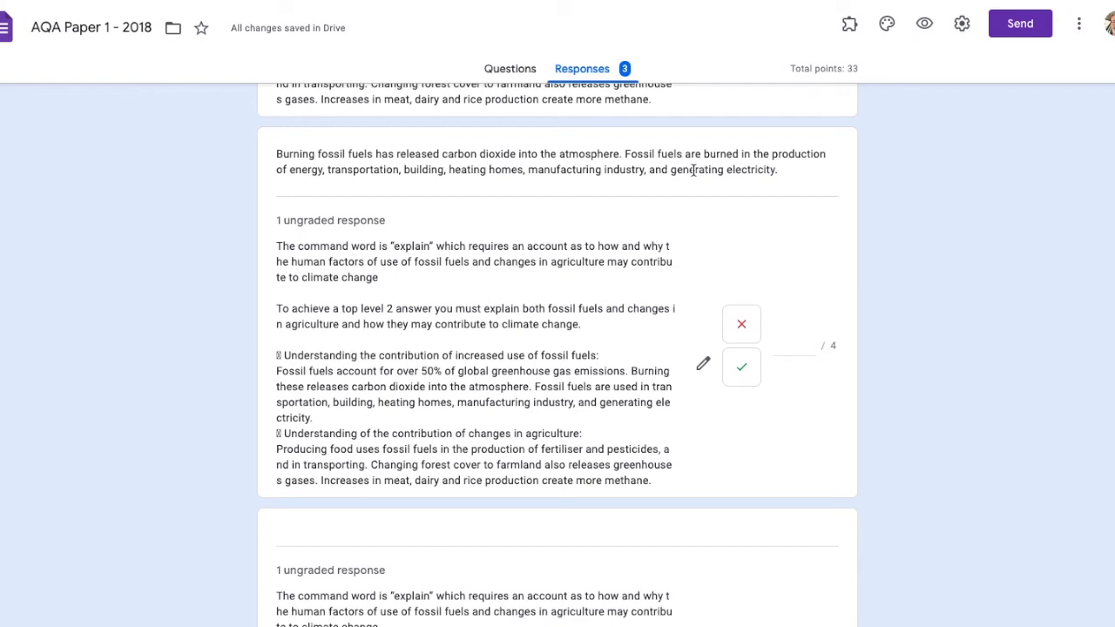
{"action": "left_click", "coordinate": [809, 347]}
{"action": "type", "text": "2"}
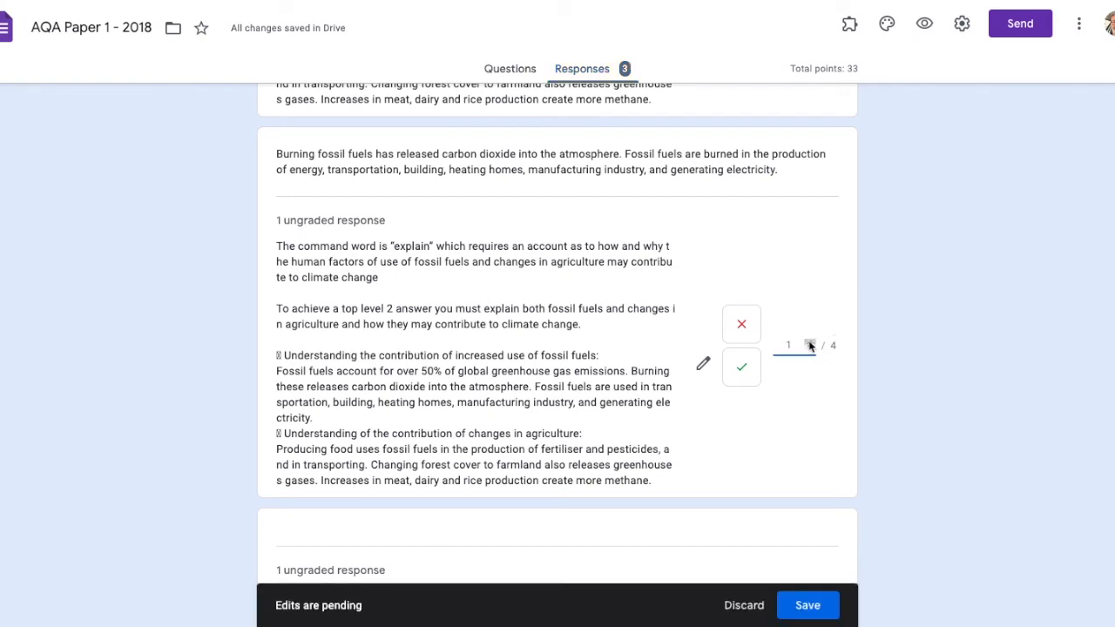
{"action": "scroll", "coordinate": [586, 384], "scroll_direction": "down", "scroll_amount": 2}
{"action": "scroll", "coordinate": [587, 384], "scroll_direction": "down", "scroll_amount": 3}
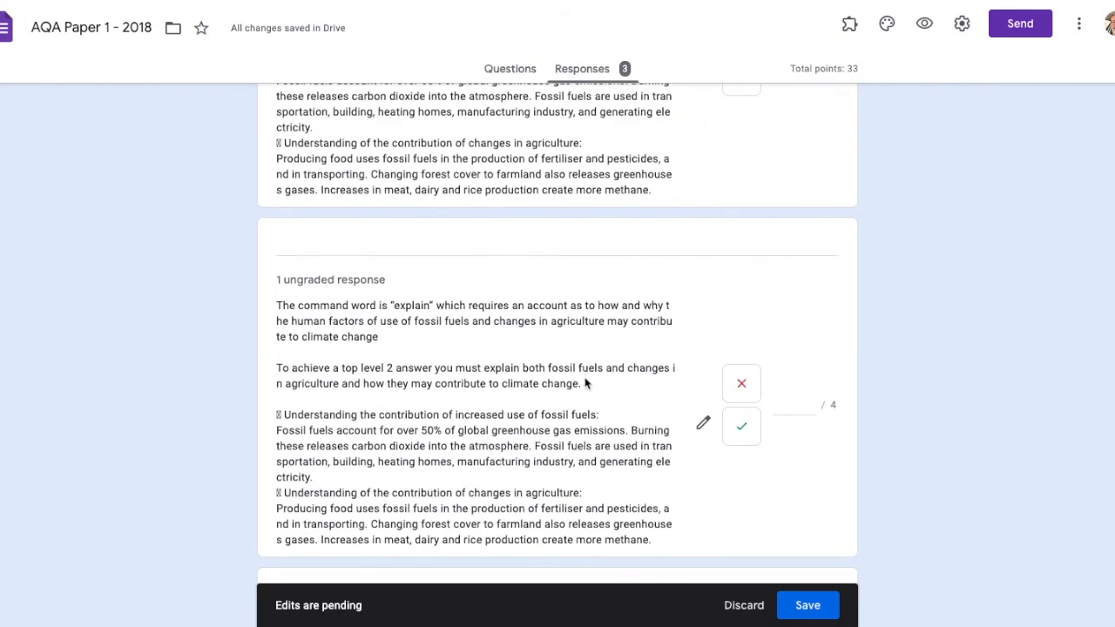
{"action": "scroll", "coordinate": [554, 295], "scroll_direction": "up", "scroll_amount": 4}
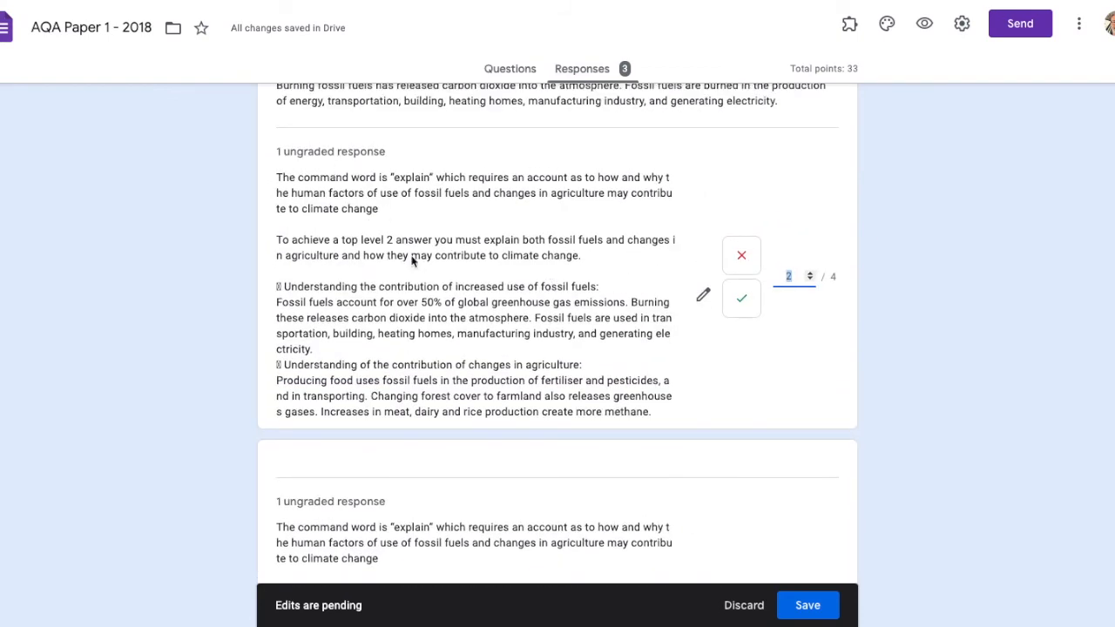
{"action": "scroll", "coordinate": [493, 409], "scroll_direction": "down", "scroll_amount": 5}
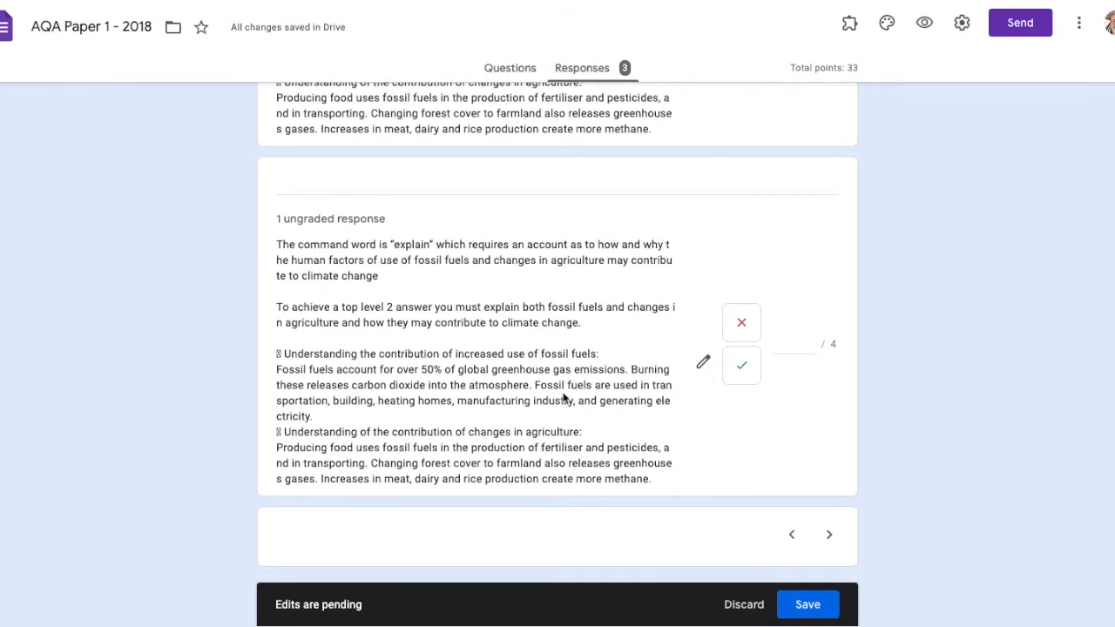
{"action": "left_click", "coordinate": [803, 607]}
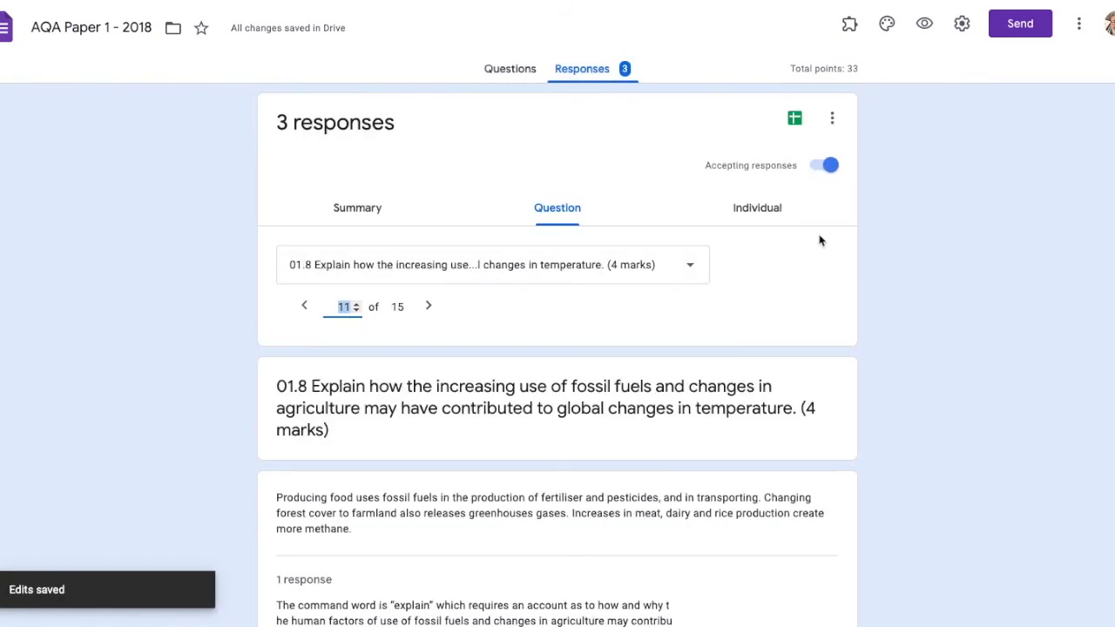
Step: Go to the following question, 01.9 on the track of Hurricane Irma, and look over its answers
{"action": "left_click", "coordinate": [427, 307]}
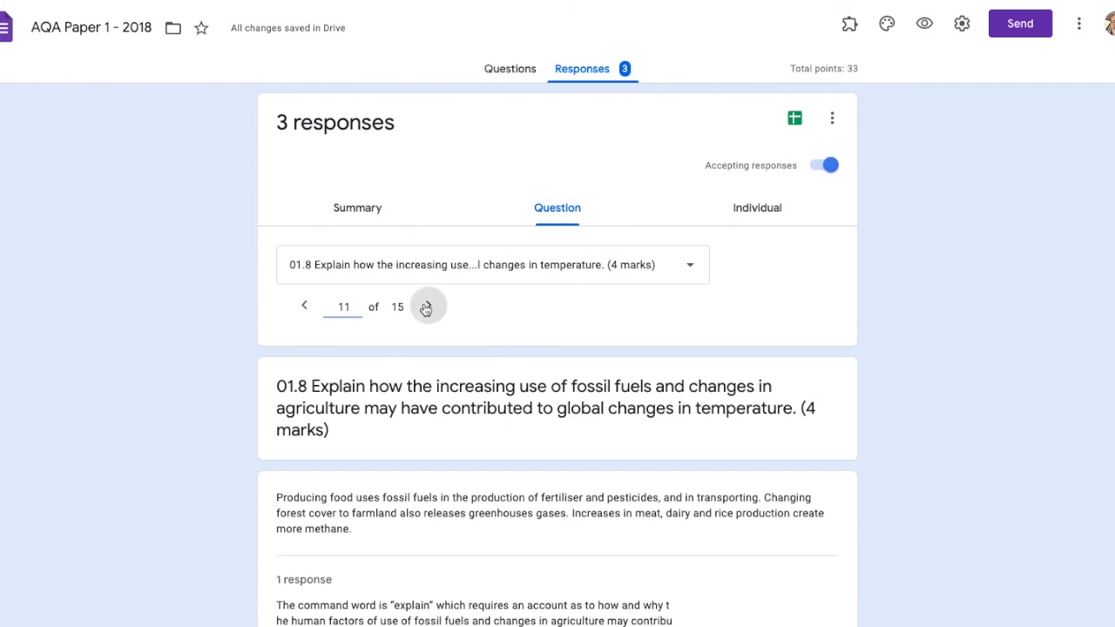
{"action": "scroll", "coordinate": [540, 350], "scroll_direction": "down", "scroll_amount": 3}
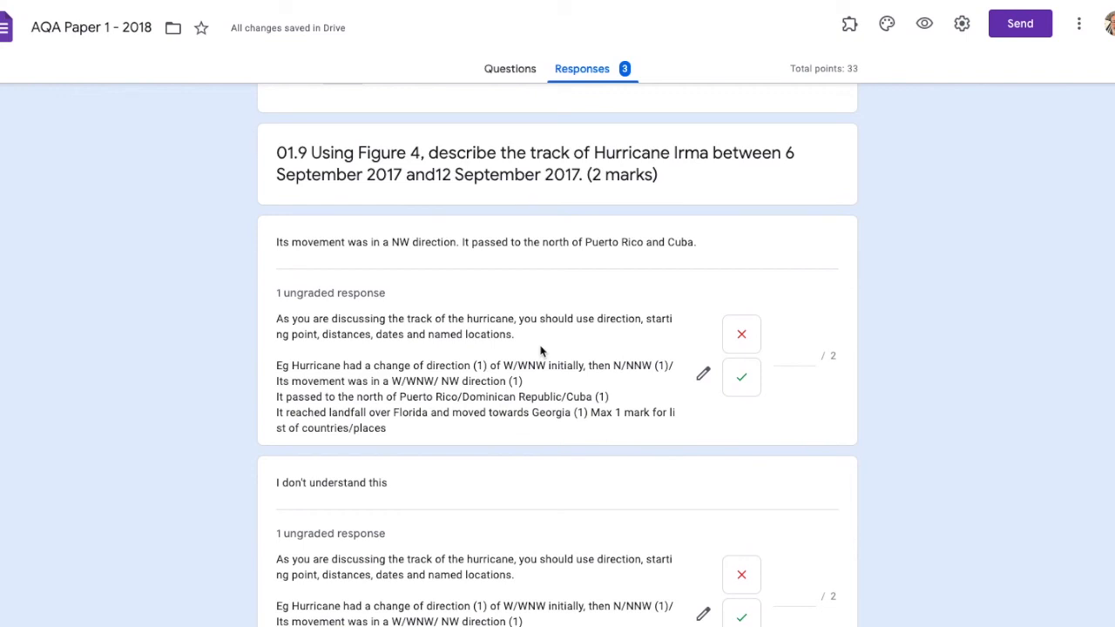
{"action": "scroll", "coordinate": [658, 235], "scroll_direction": "up", "scroll_amount": 3}
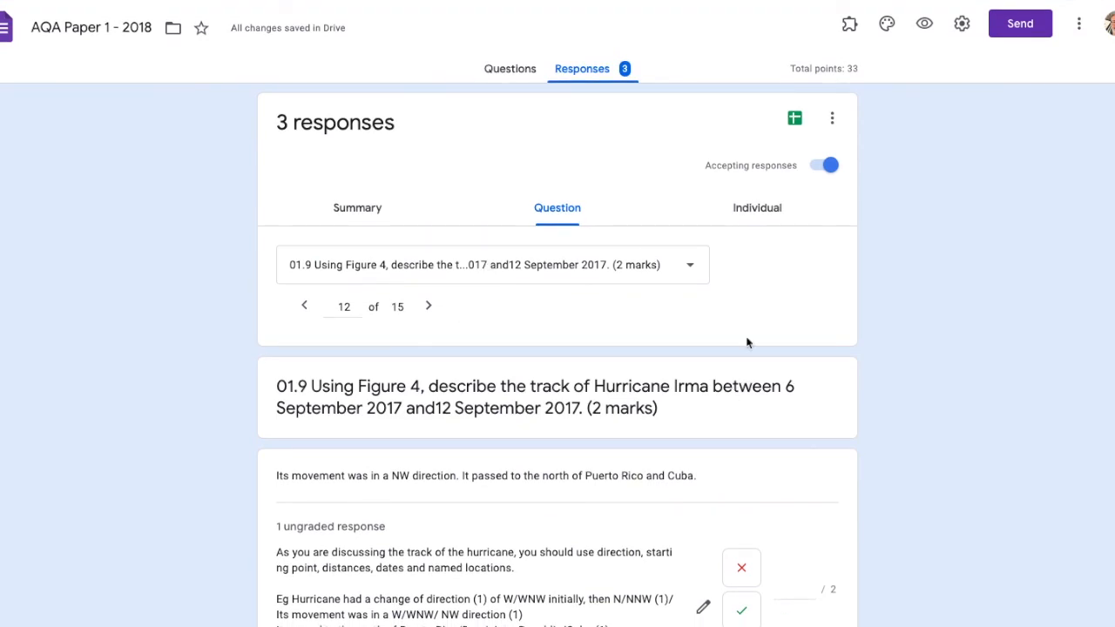
Step: Show the third respondent's individual response and open the options for releasing scores
{"action": "left_click", "coordinate": [754, 214]}
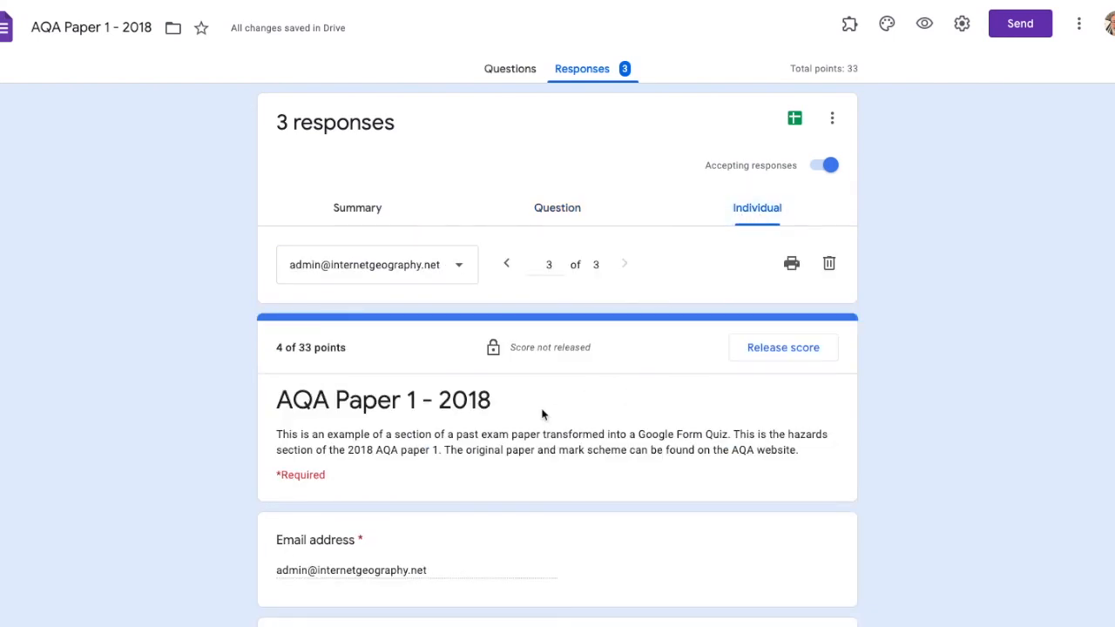
{"action": "scroll", "coordinate": [542, 415], "scroll_direction": "down", "scroll_amount": 1}
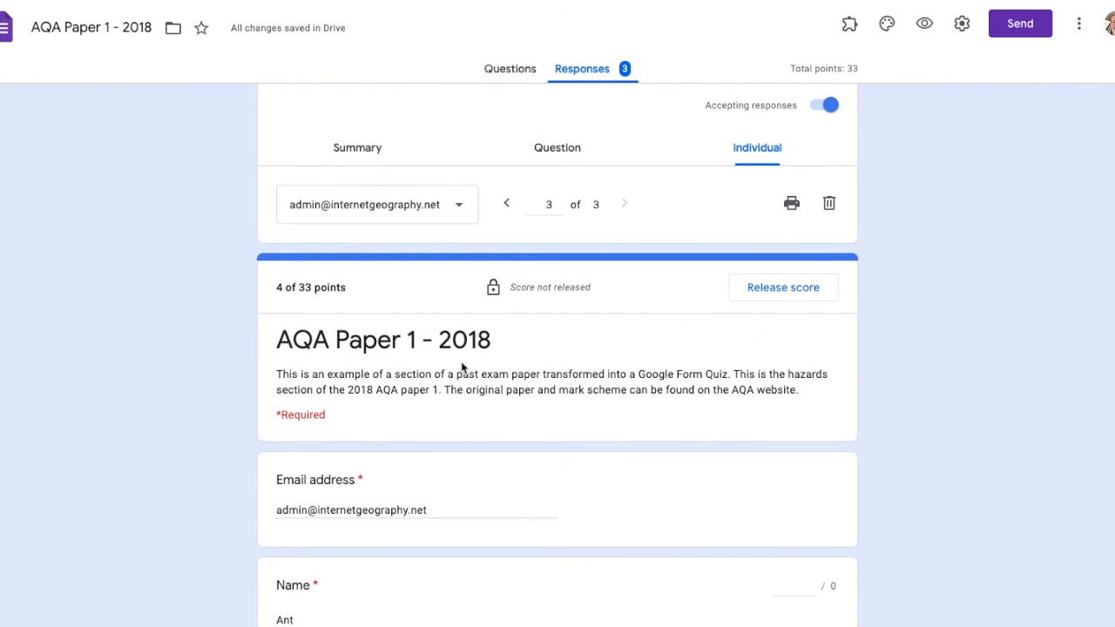
{"action": "scroll", "coordinate": [534, 360], "scroll_direction": "down", "scroll_amount": 2}
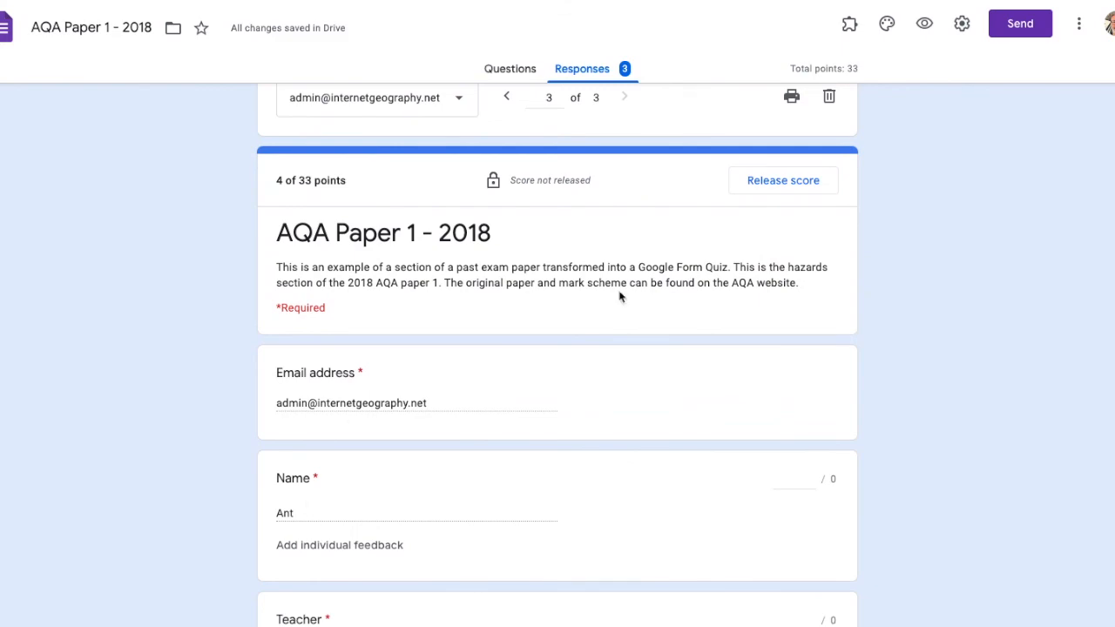
{"action": "left_click", "coordinate": [780, 186]}
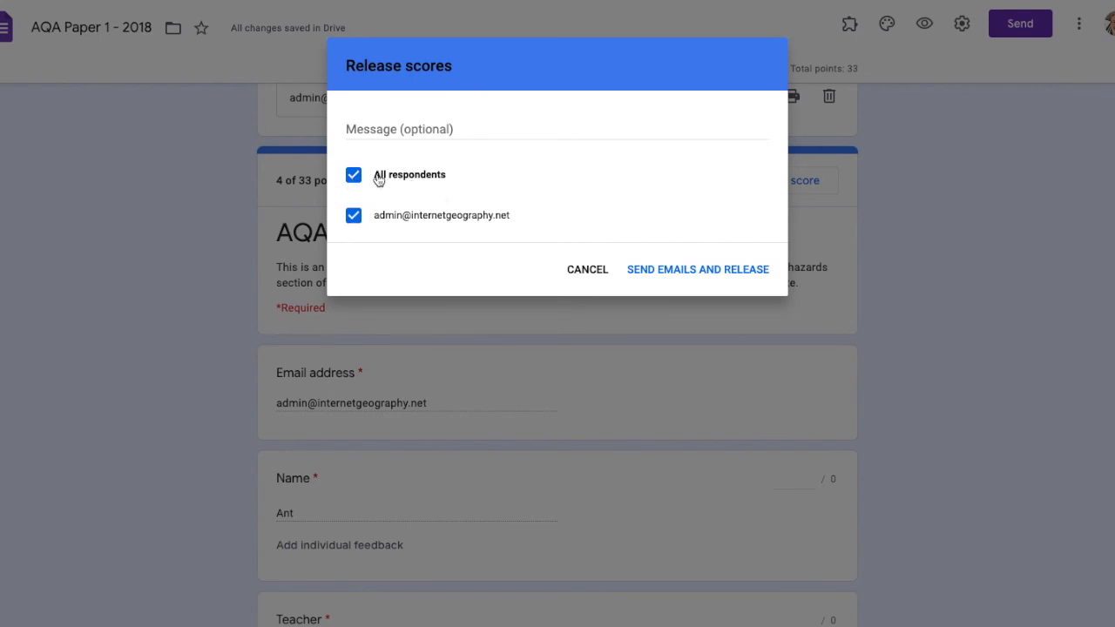
Step: Try deselecting and reselecting the respondent and all respondents as recipients of the released scores
{"action": "left_click", "coordinate": [353, 218]}
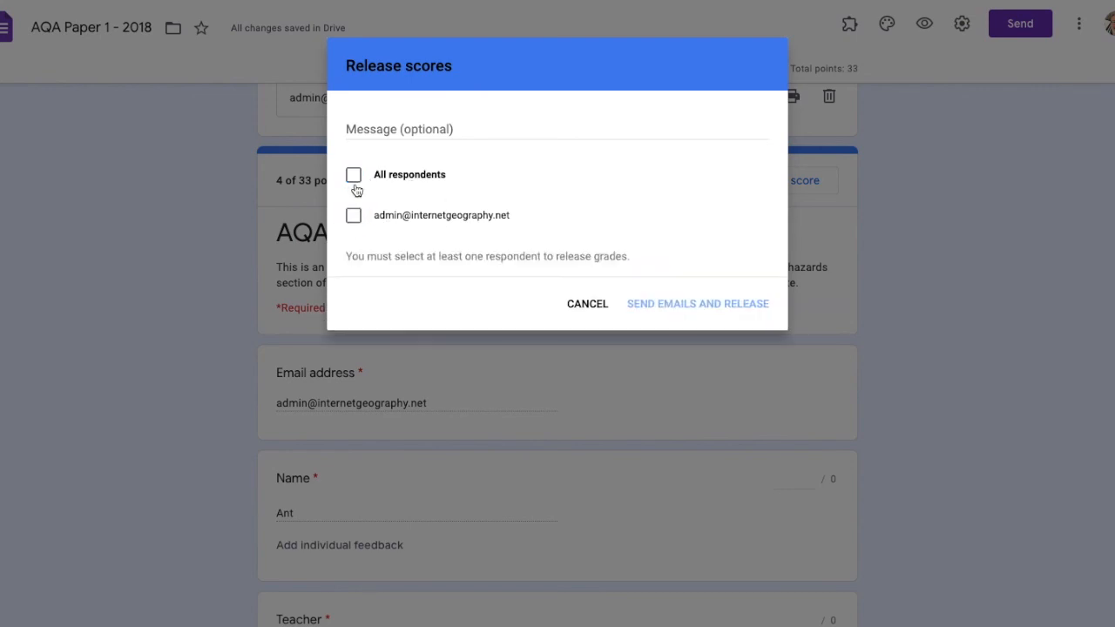
{"action": "left_click", "coordinate": [354, 219]}
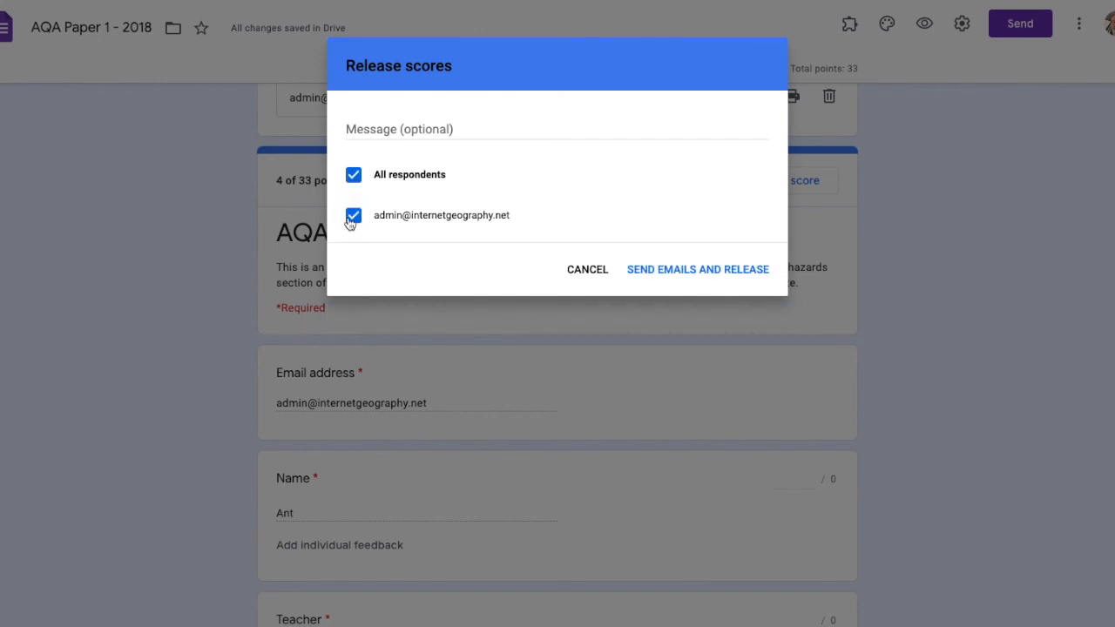
{"action": "left_click", "coordinate": [354, 176]}
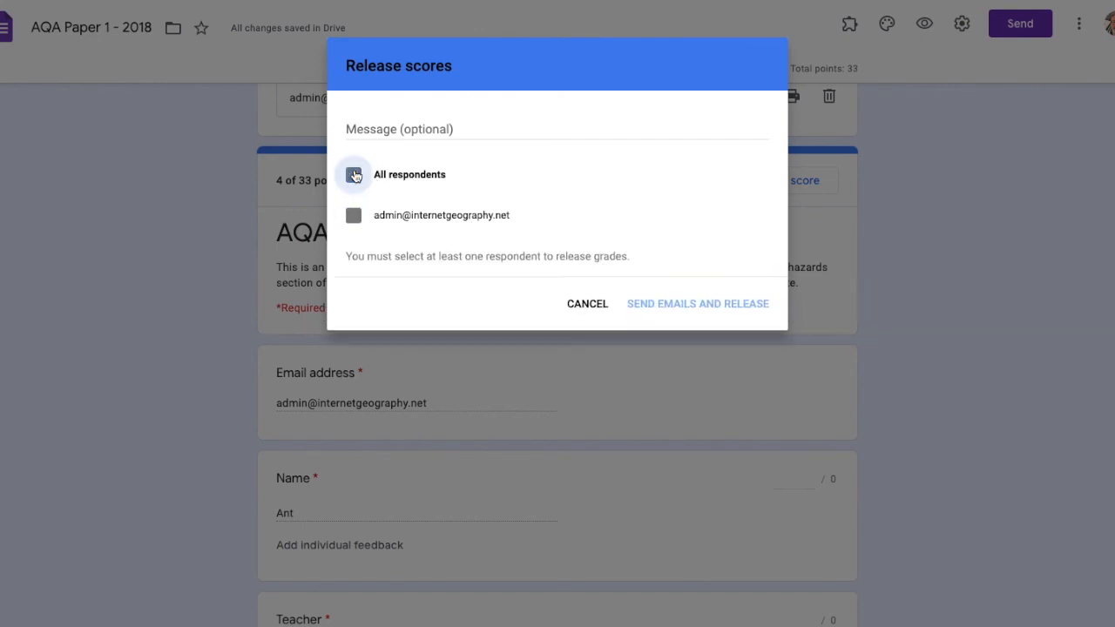
{"action": "left_click", "coordinate": [355, 217]}
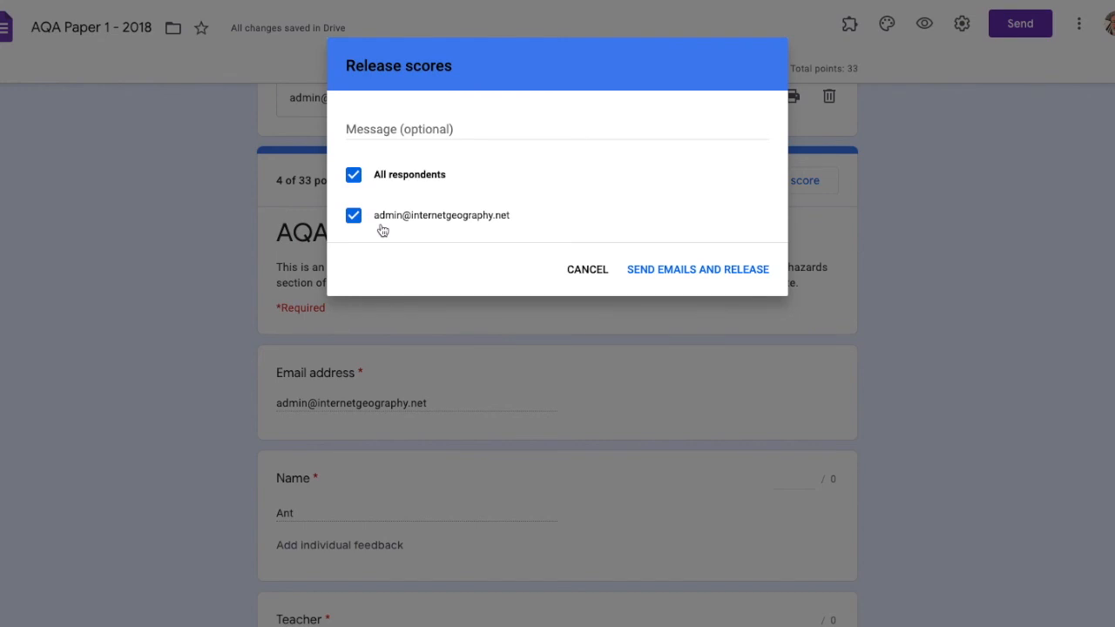